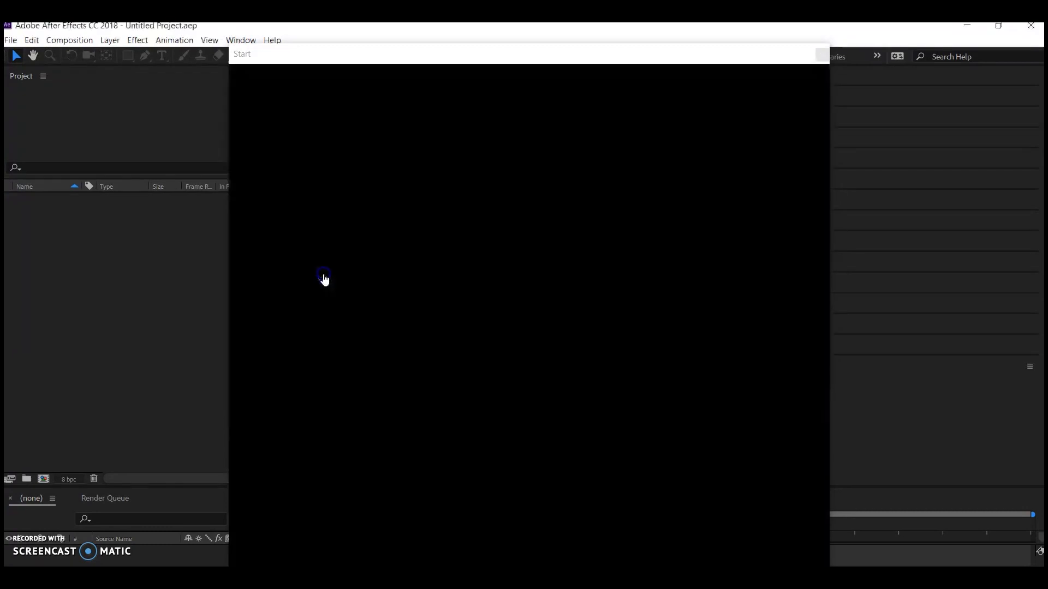
Start a new composition named Term1Animation with the DVCPRO HD 1080 29.97 preset and a duration of 0;00;03;00.
{"action": "left_click", "coordinate": [69, 40]}
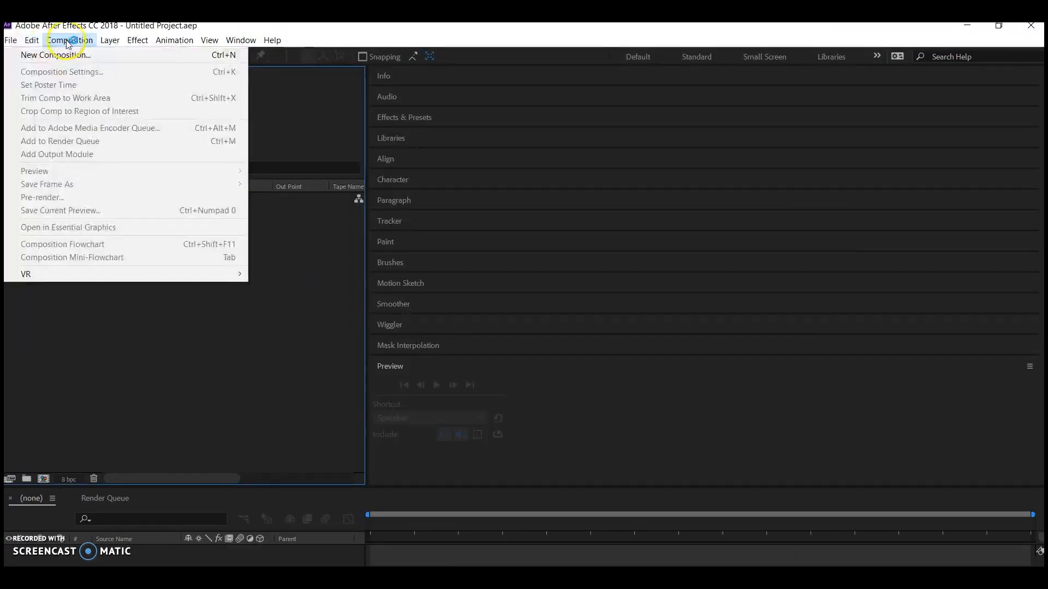
{"action": "left_click", "coordinate": [65, 53]}
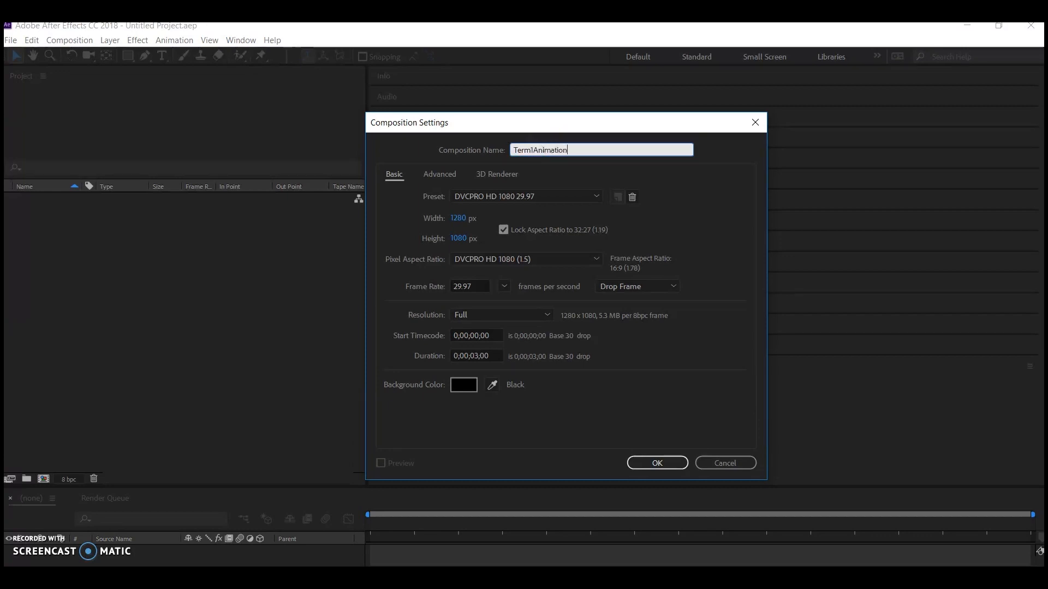
{"action": "left_click", "coordinate": [493, 202]}
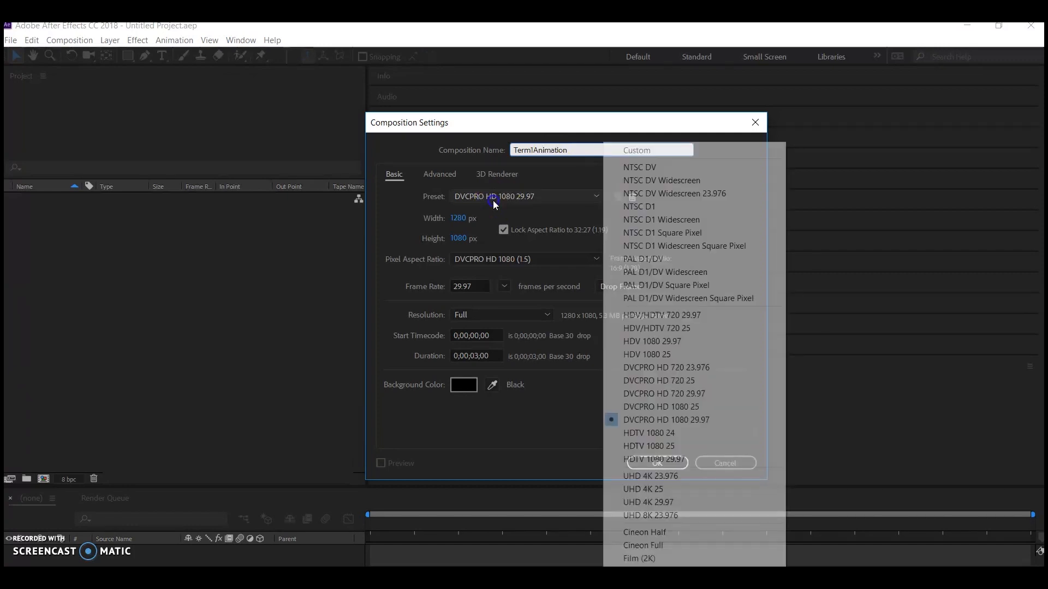
{"action": "left_click", "coordinate": [655, 420]}
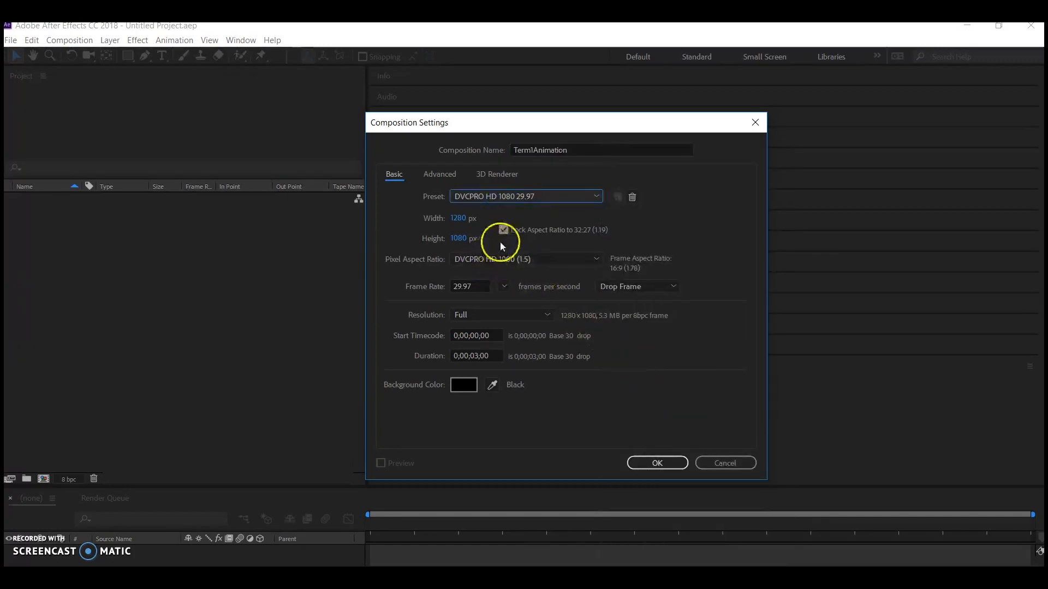
{"action": "left_click", "coordinate": [478, 356]}
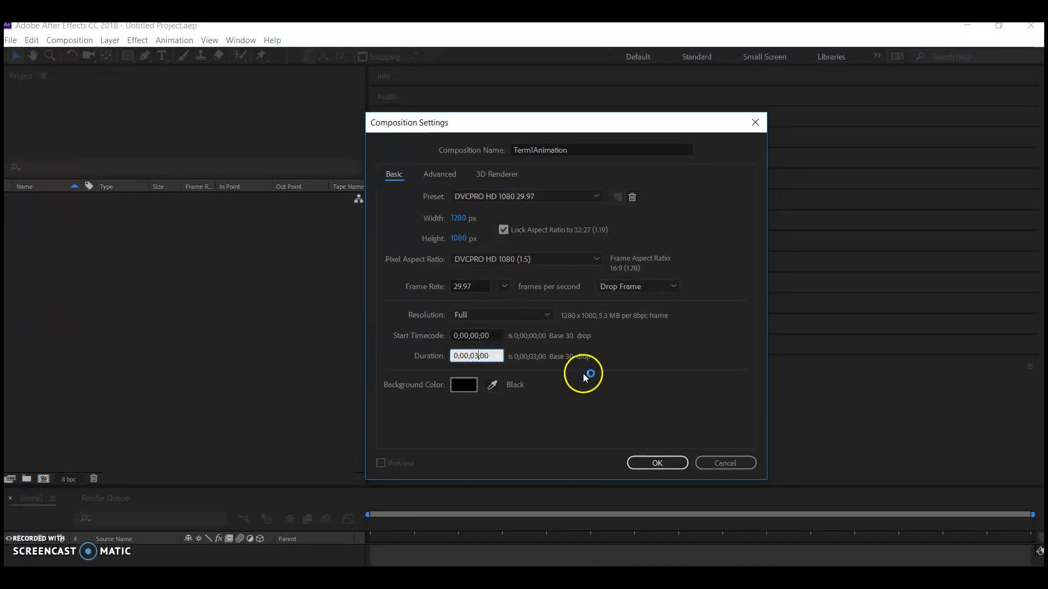
Set the composition's background color to near-black 040404 and create the composition.
{"action": "left_click", "coordinate": [465, 385]}
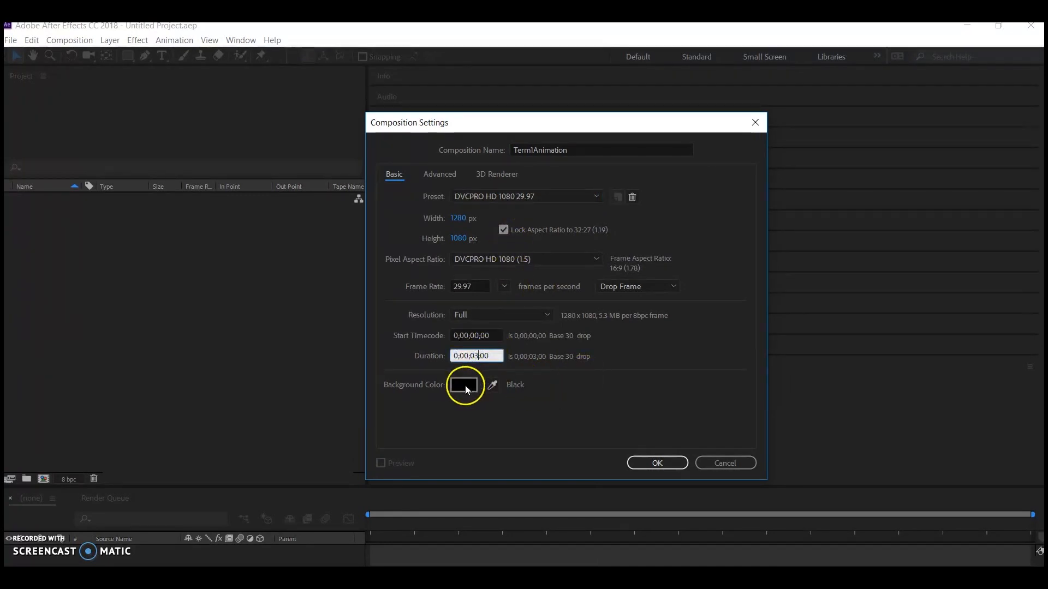
{"action": "mouse_move", "coordinate": [474, 376]}
{"action": "left_mouse_down"}
{"action": "mouse_move", "coordinate": [521, 263]}
{"action": "mouse_move", "coordinate": [440, 393]}
{"action": "mouse_move", "coordinate": [410, 395]}
{"action": "left_mouse_up"}
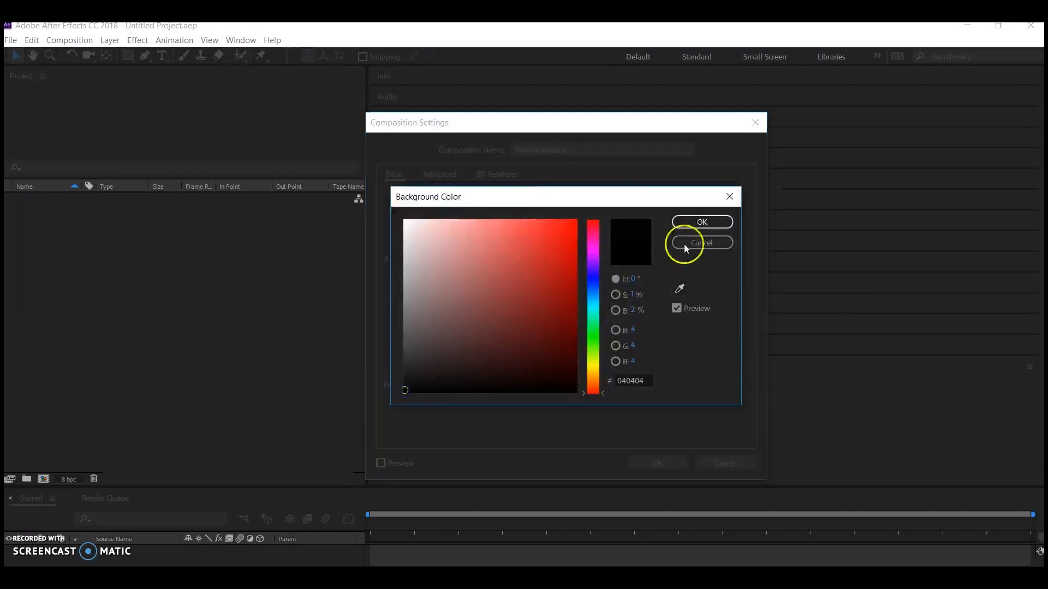
{"action": "left_click", "coordinate": [693, 224]}
{"action": "left_click", "coordinate": [662, 450]}
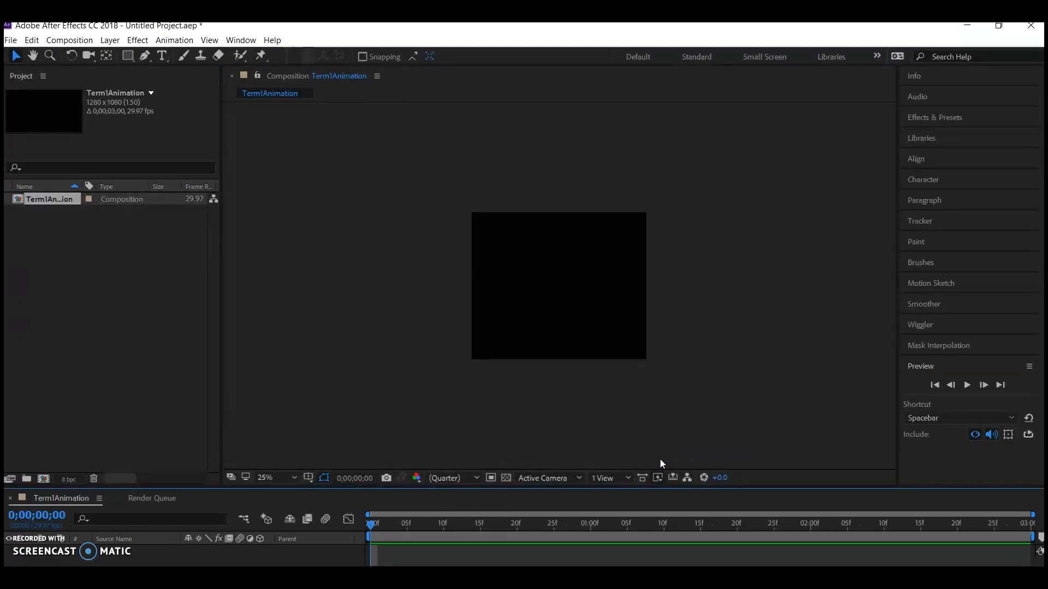
Import the beach portrait PSD file as Composition - Retain Layer Sizes with Editable Layer Styles.
{"action": "left_click", "coordinate": [12, 40]}
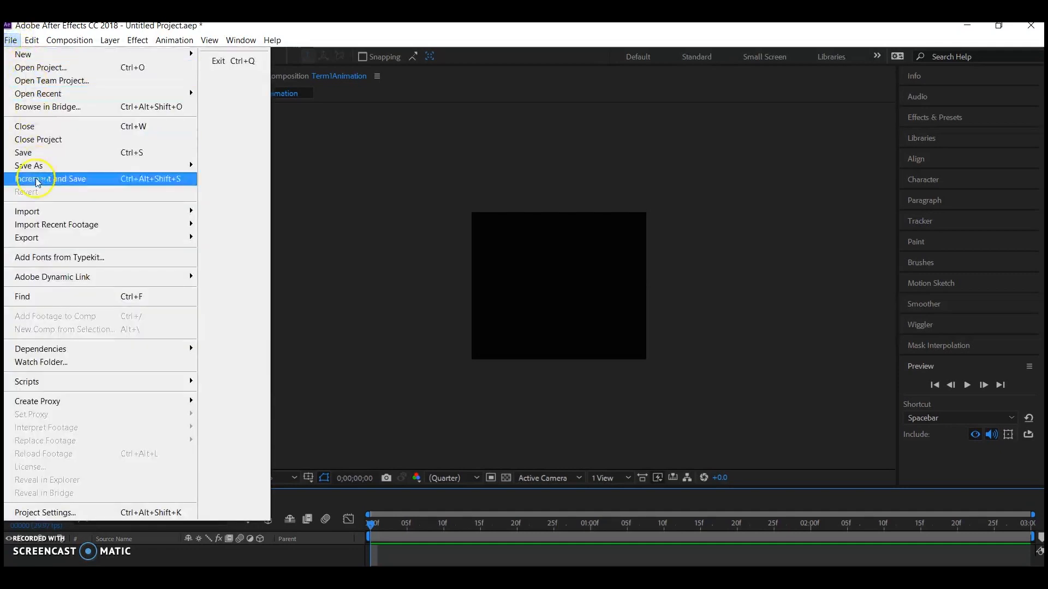
{"action": "mouse_move", "coordinate": [192, 217]}
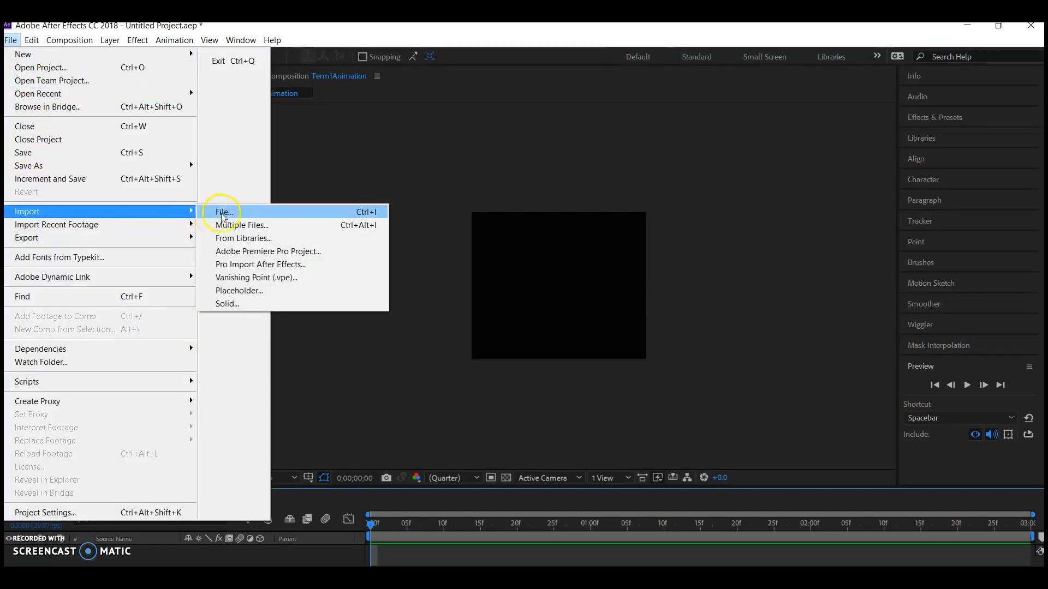
{"action": "left_click", "coordinate": [222, 212]}
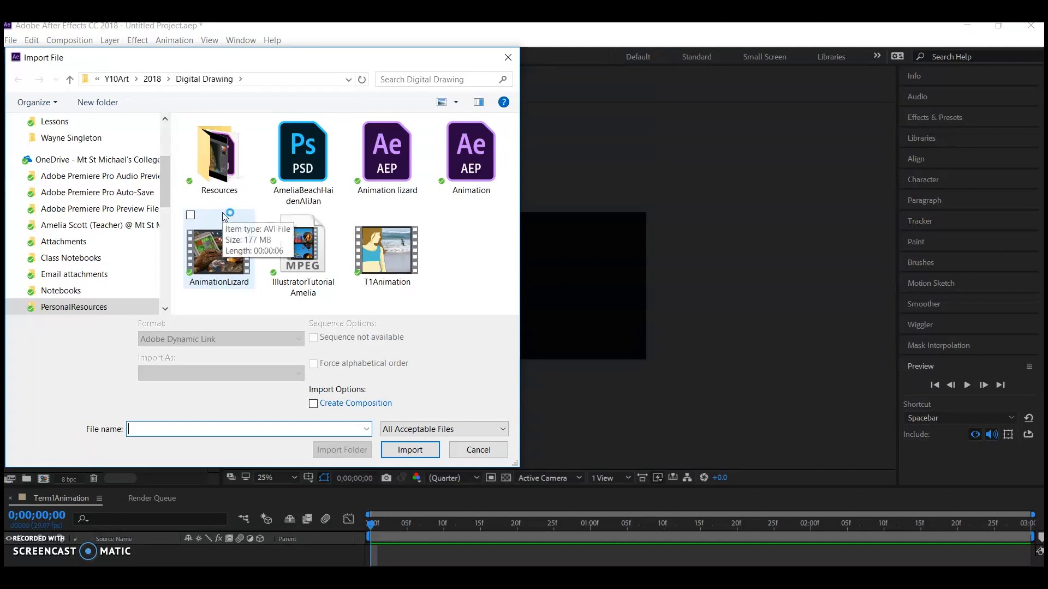
{"action": "left_click", "coordinate": [303, 152]}
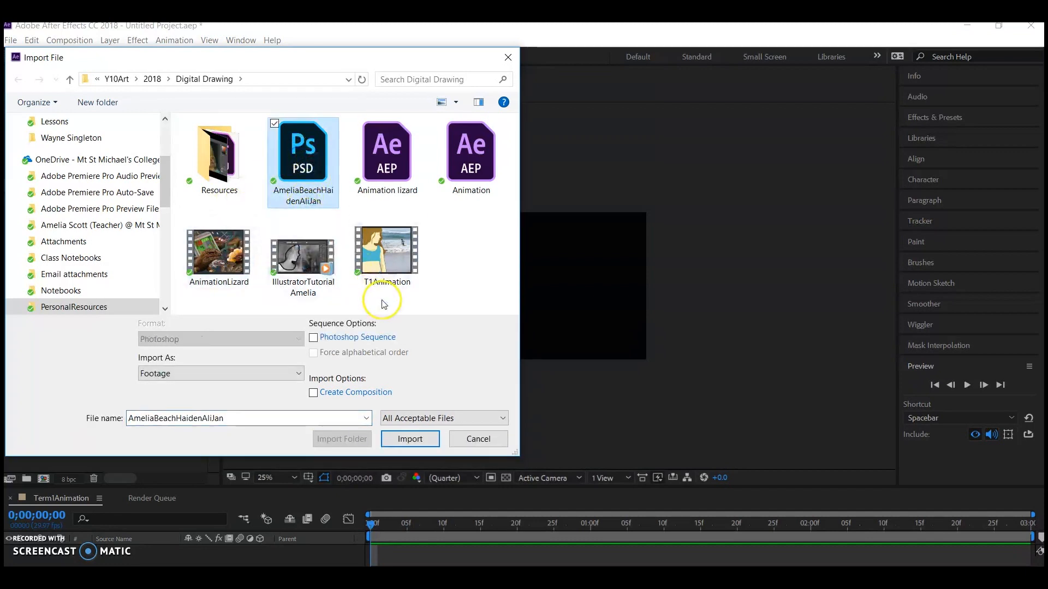
{"action": "left_click", "coordinate": [410, 439]}
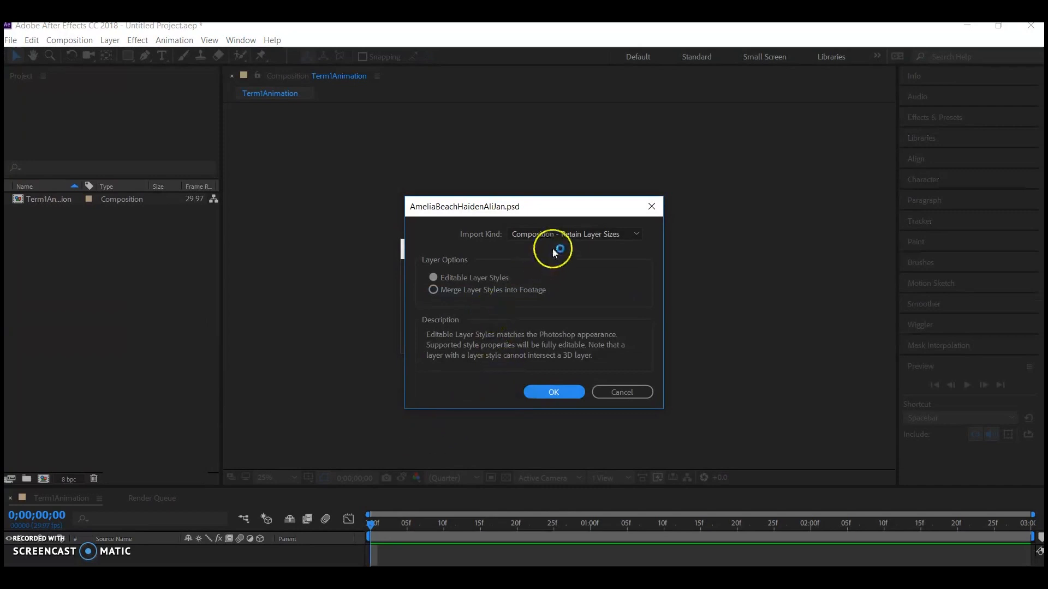
{"action": "left_click", "coordinate": [545, 234]}
{"action": "left_click", "coordinate": [546, 275]}
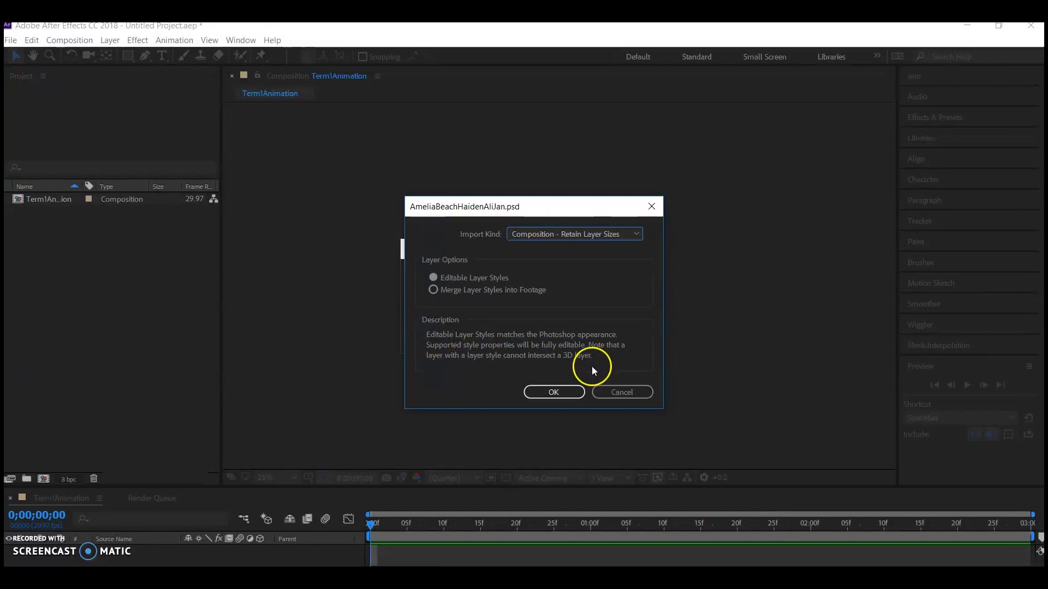
{"action": "left_click", "coordinate": [555, 393]}
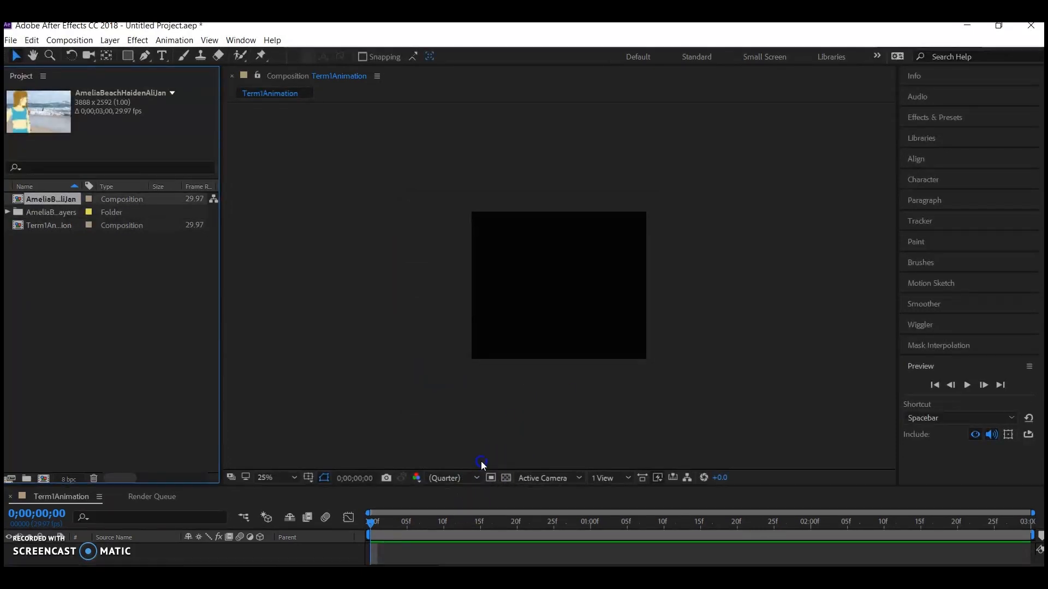
Enlarge the timeline area and add the imported PSD's layers folder to the Term1Animation timeline.
{"action": "left_click_drag", "start_coordinate": [480, 486], "coordinate": [487, 403]}
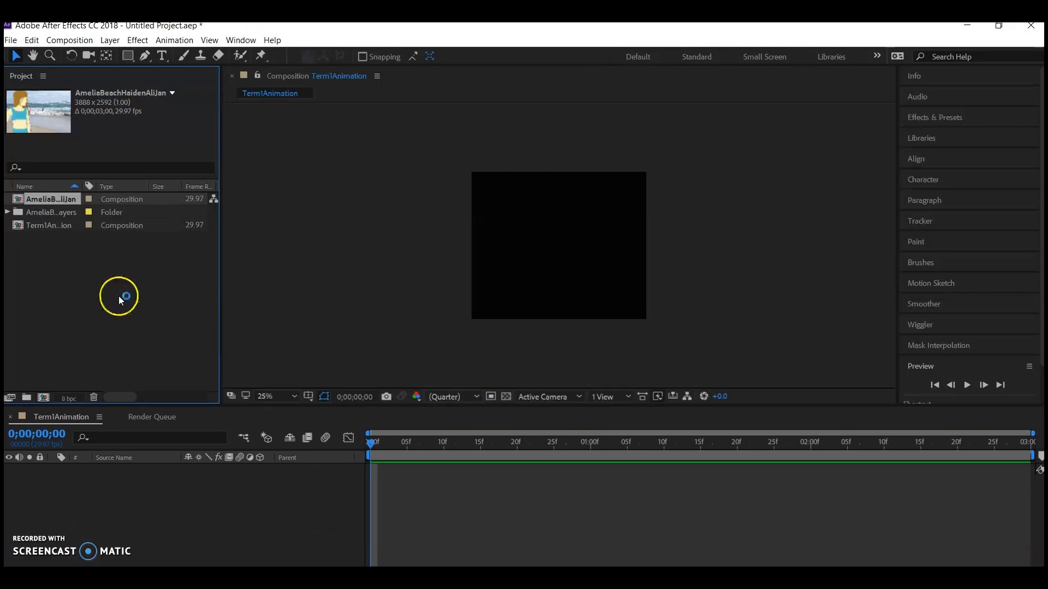
{"action": "left_click", "coordinate": [148, 316]}
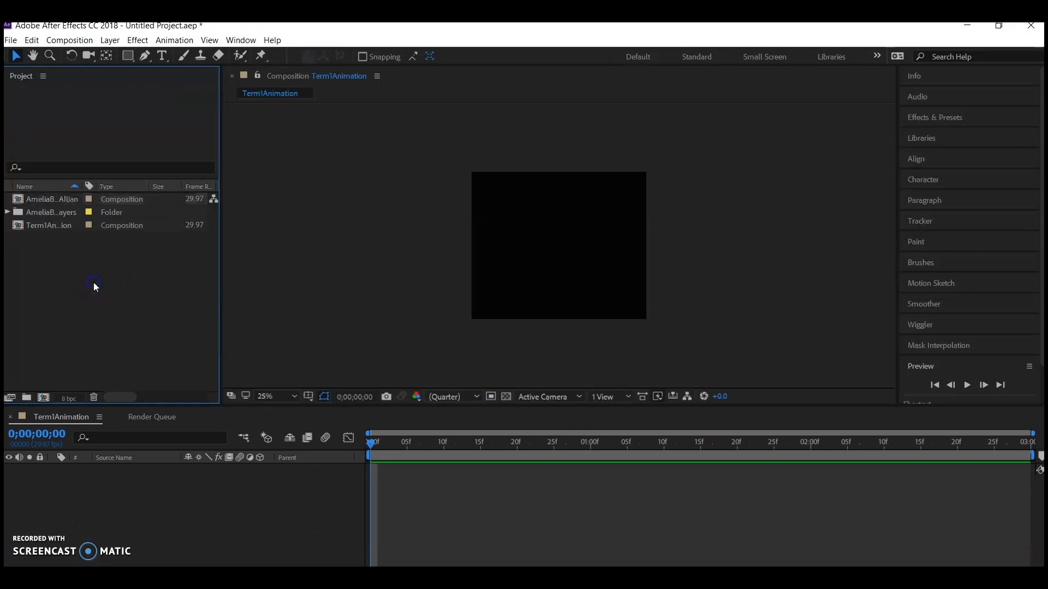
{"action": "left_click", "coordinate": [50, 213]}
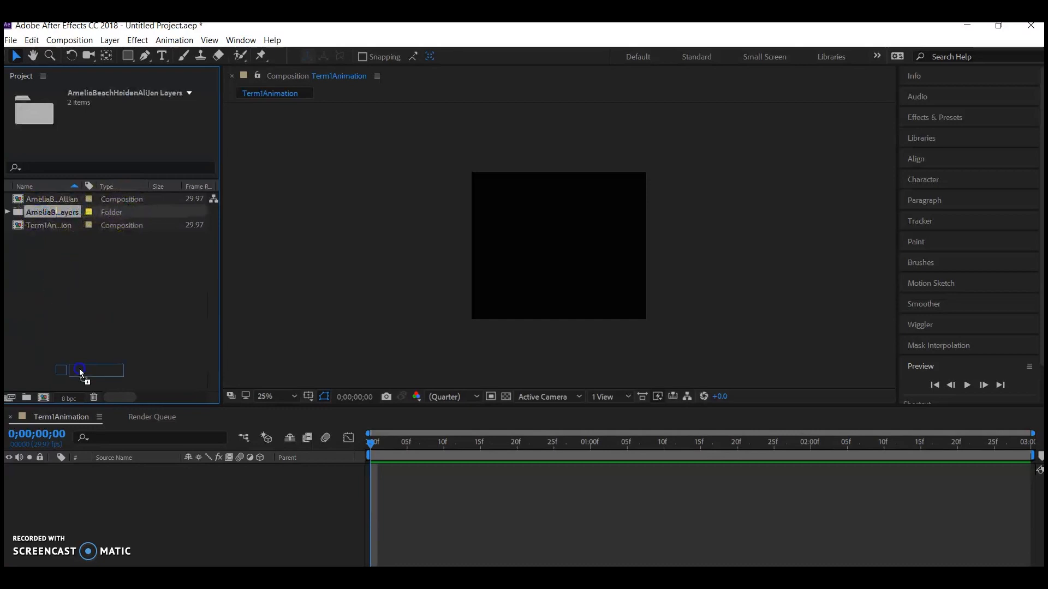
{"action": "left_click_drag", "start_coordinate": [91, 466], "coordinate": [90, 487]}
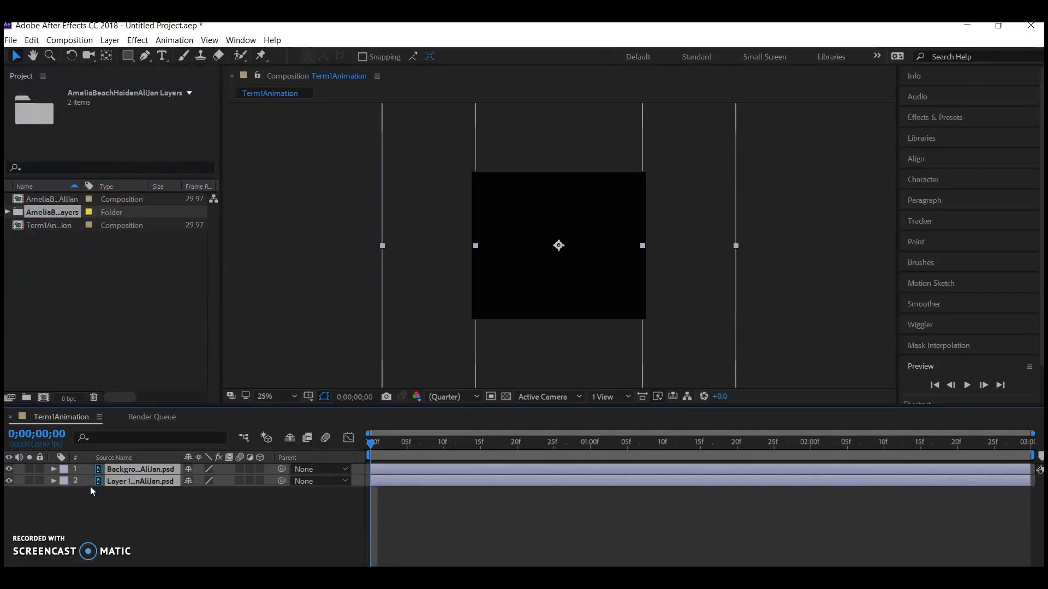
{"action": "left_click", "coordinate": [157, 502]}
Shrink the beach background layer to slightly larger than the composition frame and flip it horizontally.
{"action": "left_click", "coordinate": [504, 248]}
{"action": "key", "text": "comma"}
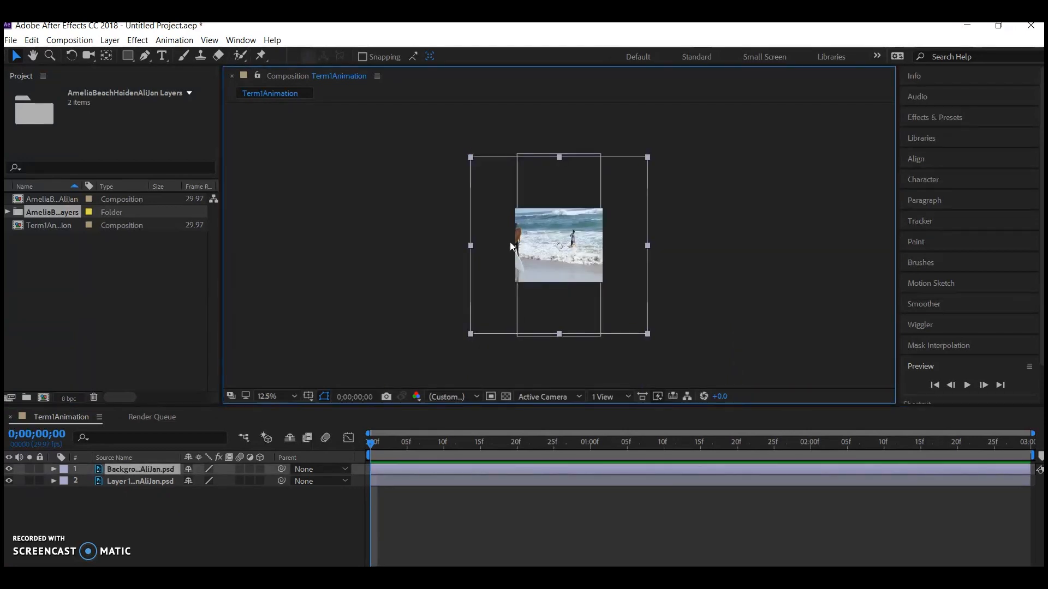
{"action": "left_click_drag", "start_coordinate": [649, 158], "coordinate": [621, 205]}
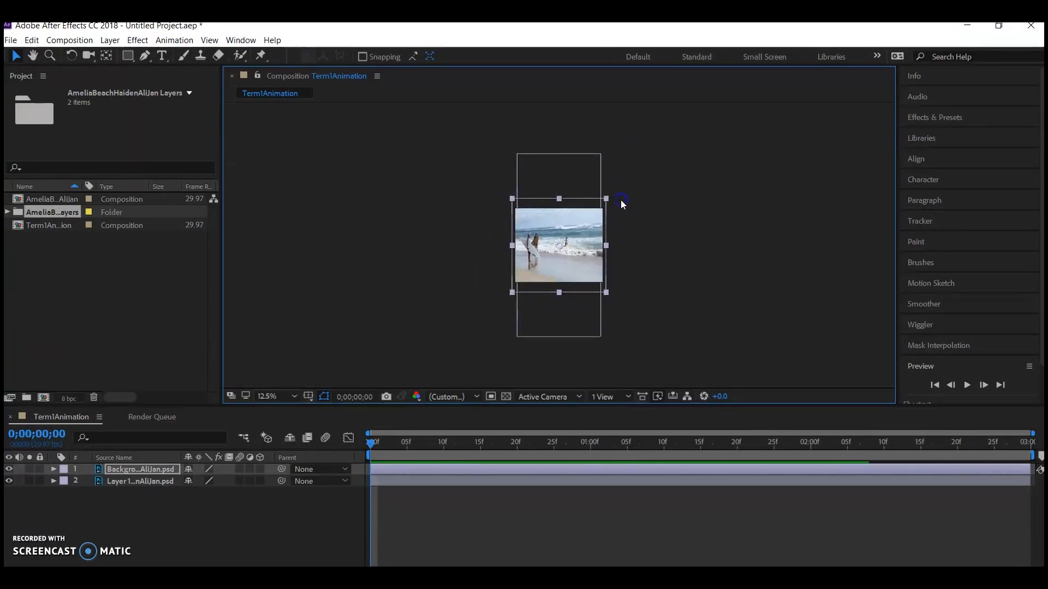
{"action": "left_click_drag", "start_coordinate": [512, 200], "coordinate": [621, 207]}
{"action": "left_click", "coordinate": [641, 210]}
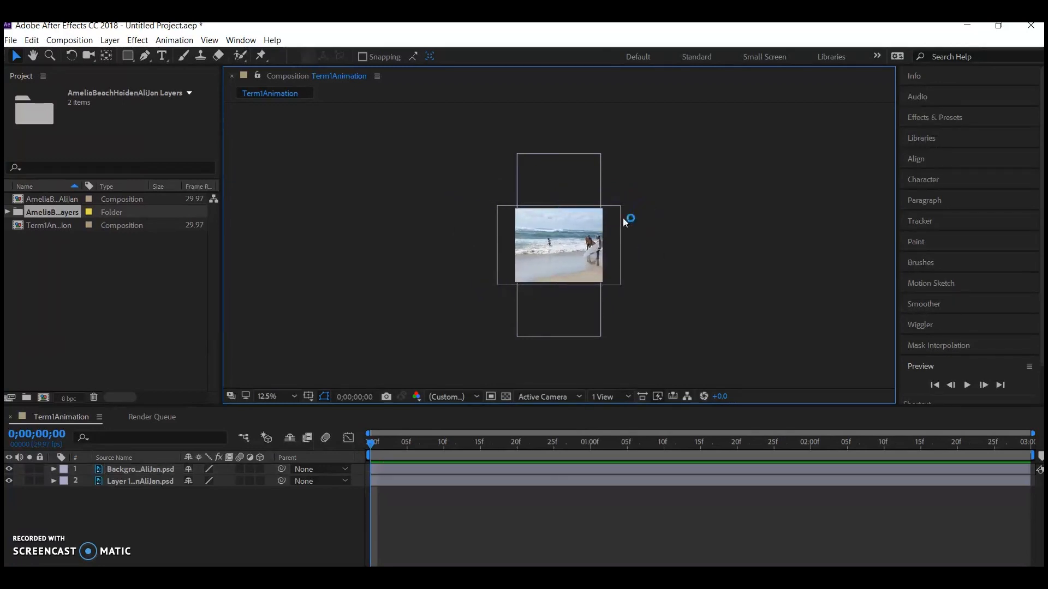
Put the drawn portrait layer above the beach background, shrink it to the frame's height and place it at the frame's left side.
{"action": "left_click_drag", "start_coordinate": [148, 483], "coordinate": [135, 470]}
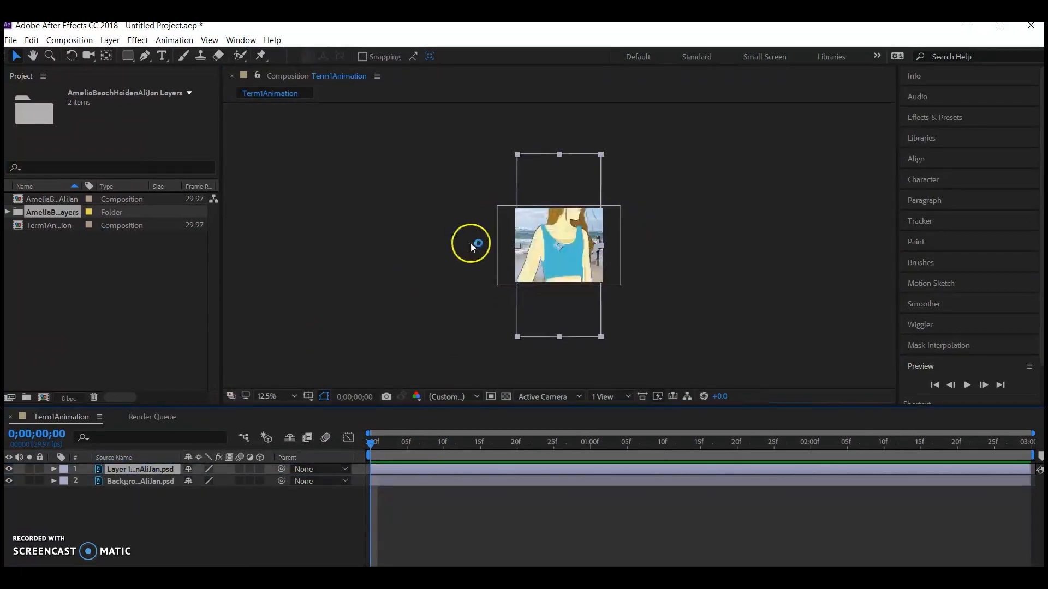
{"action": "left_click_drag", "start_coordinate": [601, 154], "coordinate": [582, 215]}
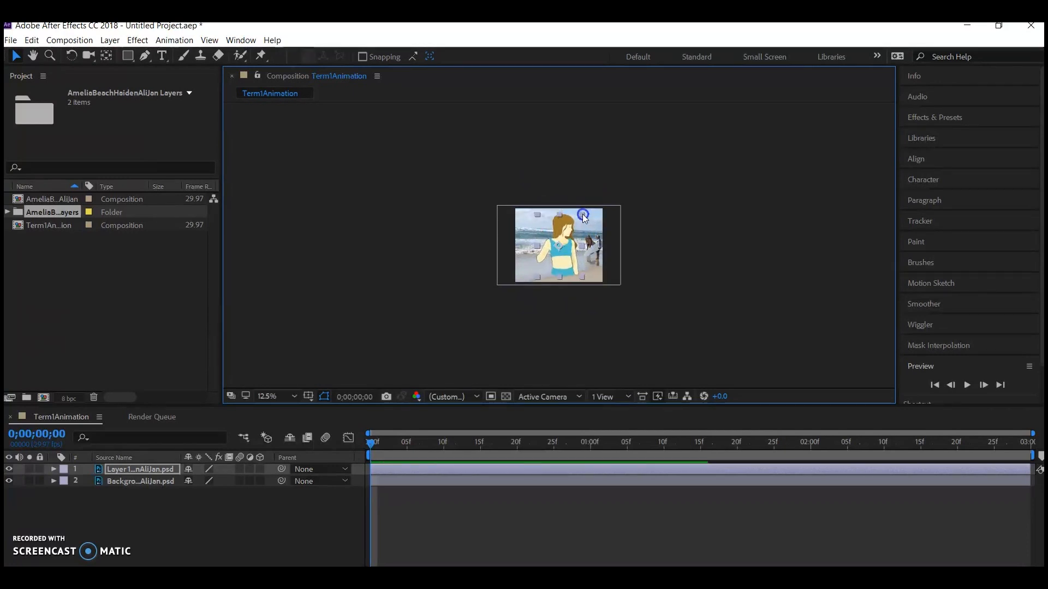
{"action": "left_click_drag", "start_coordinate": [565, 258], "coordinate": [533, 264]}
Shift the beach background layer to the right and enlarge it so it still covers the whole frame.
{"action": "left_click", "coordinate": [590, 256]}
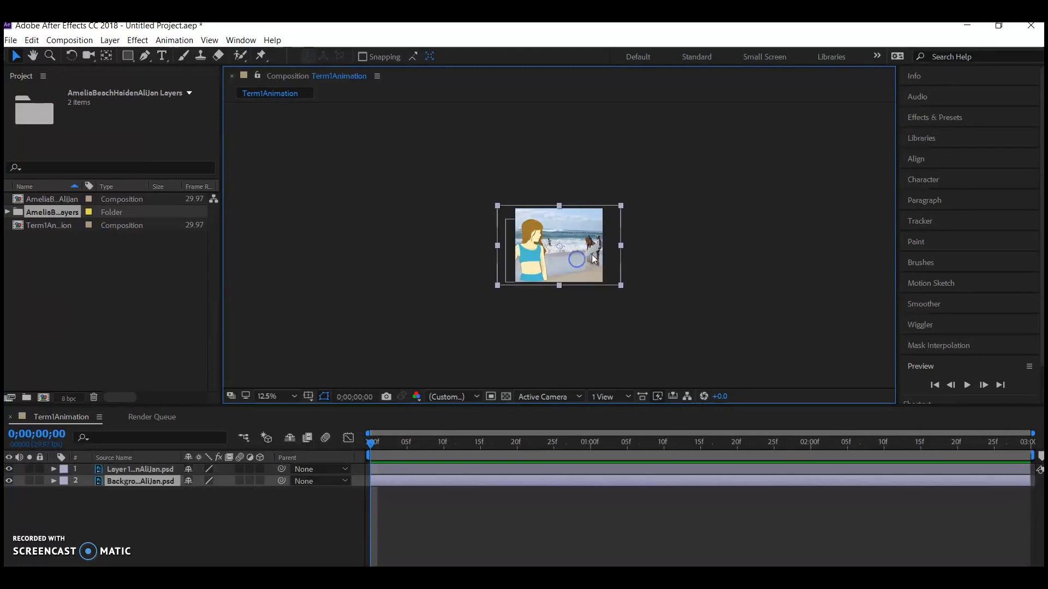
{"action": "left_click_drag", "start_coordinate": [593, 257], "coordinate": [607, 251]}
{"action": "left_click_drag", "start_coordinate": [634, 202], "coordinate": [642, 198]}
{"action": "left_click_drag", "start_coordinate": [642, 199], "coordinate": [650, 193]}
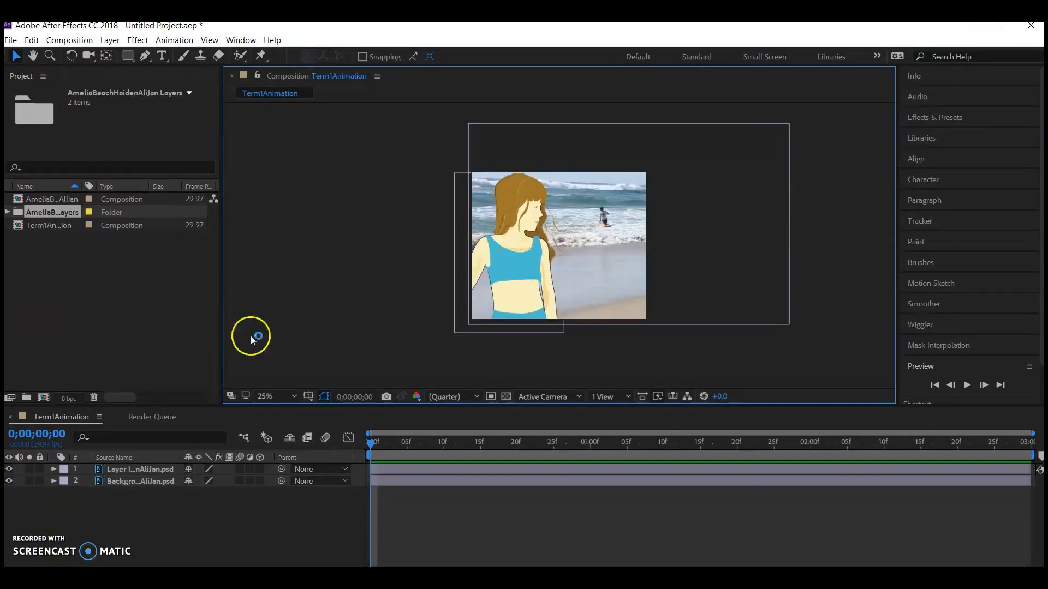
Rename the portrait layer in the timeline with the depicted girl's first name.
{"action": "left_click", "coordinate": [117, 469]}
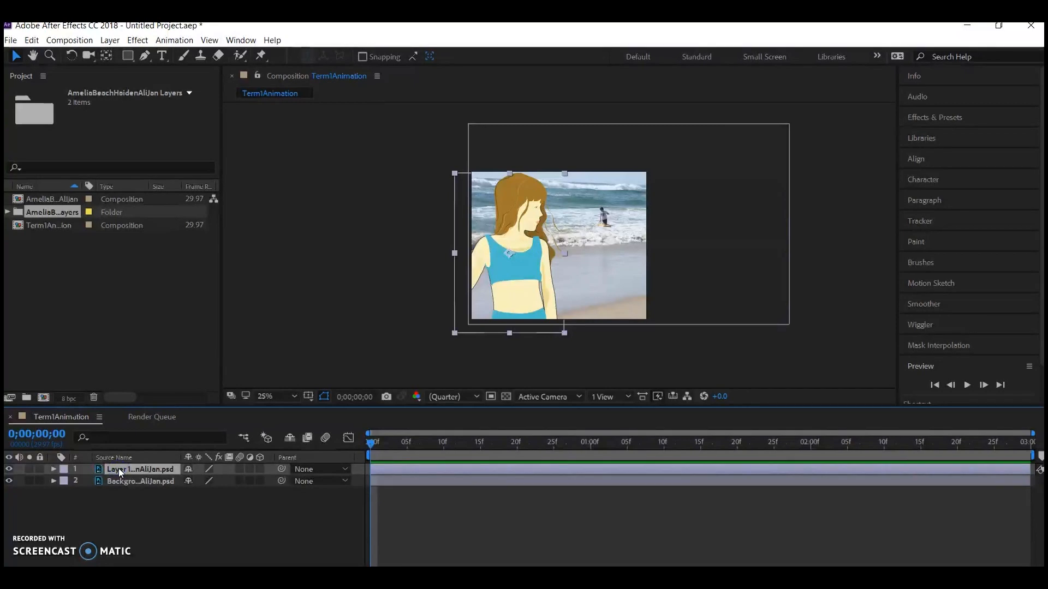
{"action": "right_click", "coordinate": [119, 469]}
{"action": "left_click", "coordinate": [180, 571]}
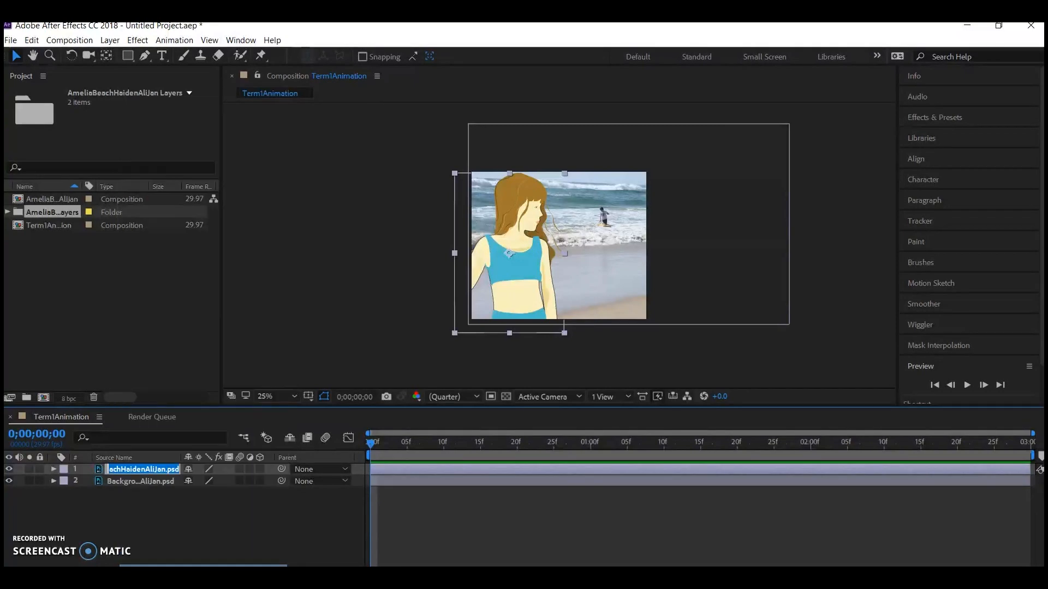
{"action": "type", "text": "Amelia"}
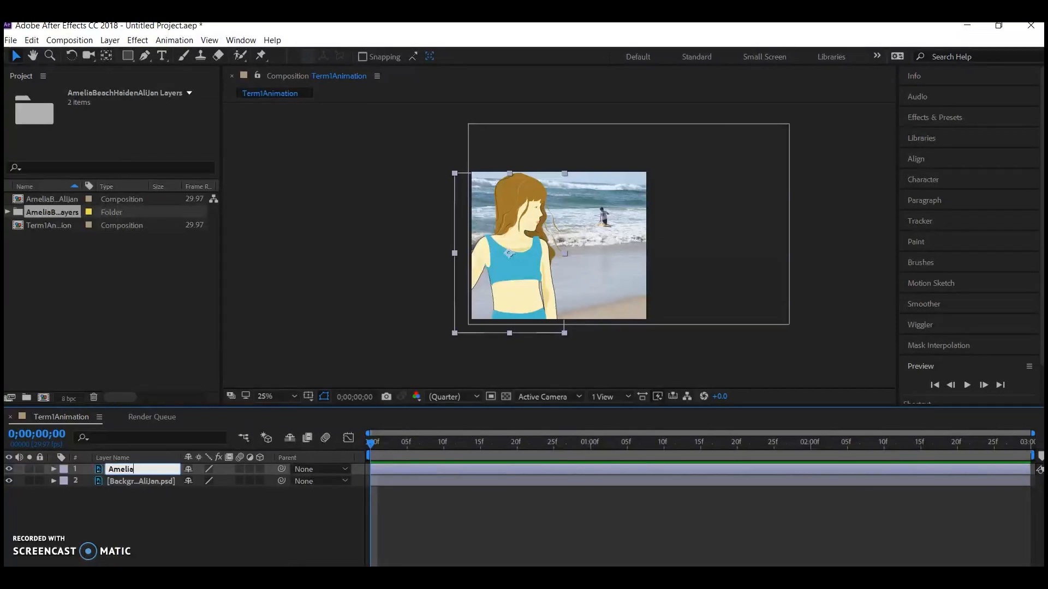
Rename the beach photo layer in the timeline as Background.
{"action": "left_click", "coordinate": [134, 482]}
{"action": "right_click", "coordinate": [135, 482]}
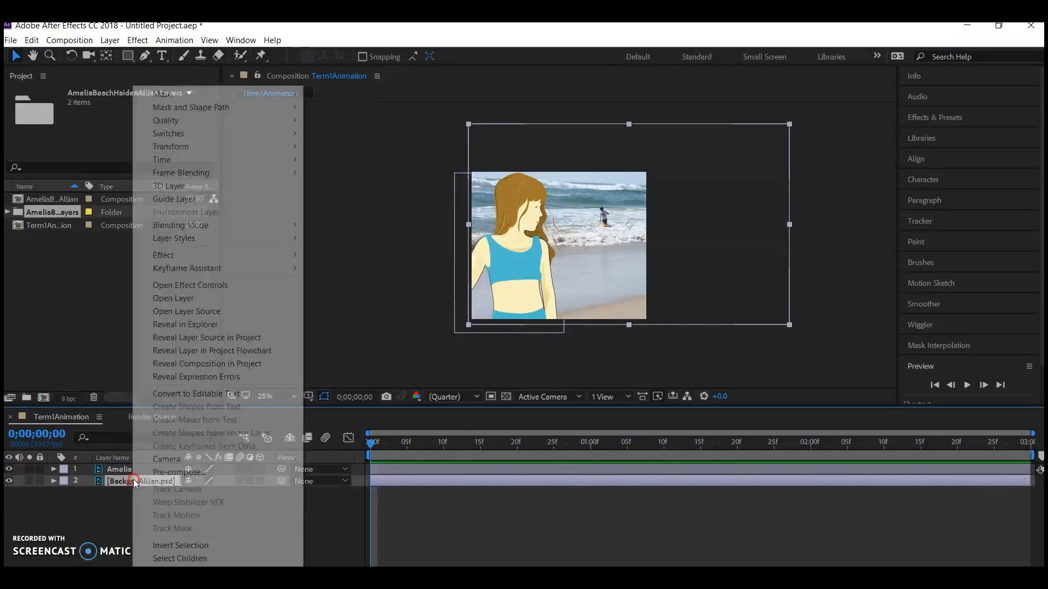
{"action": "left_click", "coordinate": [164, 572]}
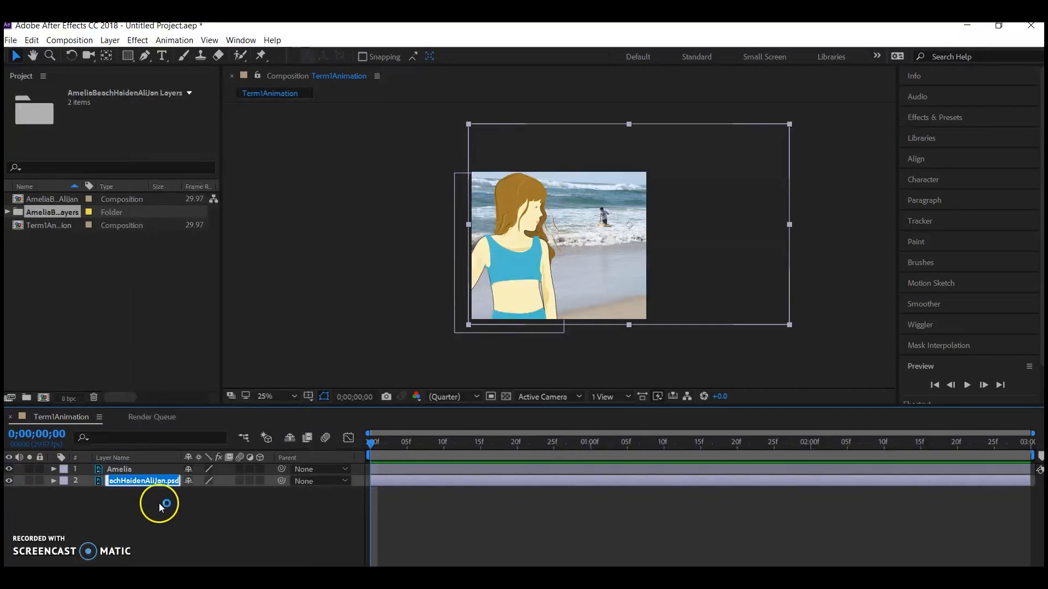
{"action": "type", "text": "Background"}
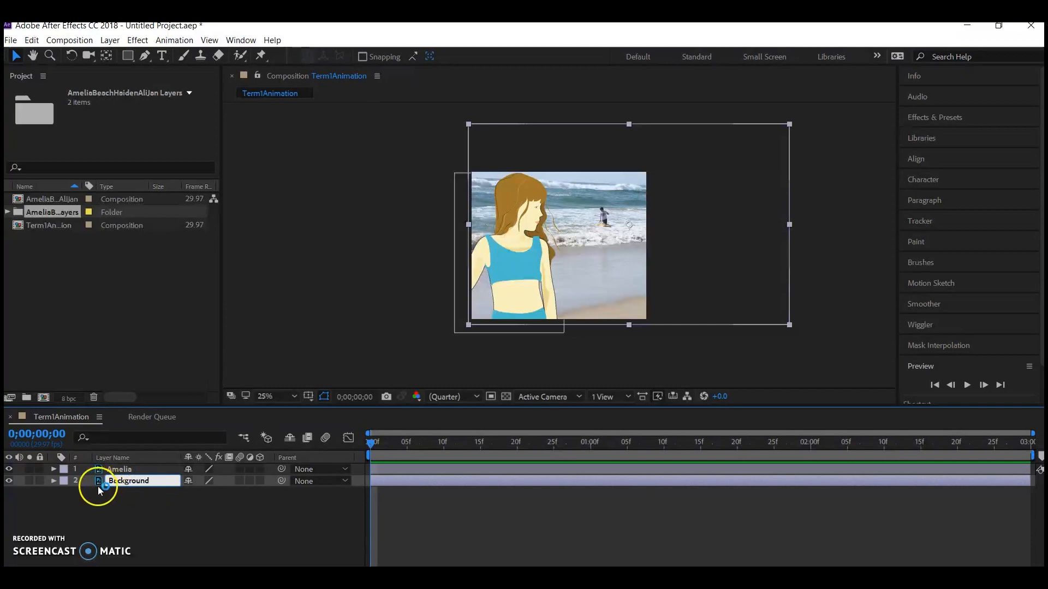
{"action": "left_click", "coordinate": [71, 504]}
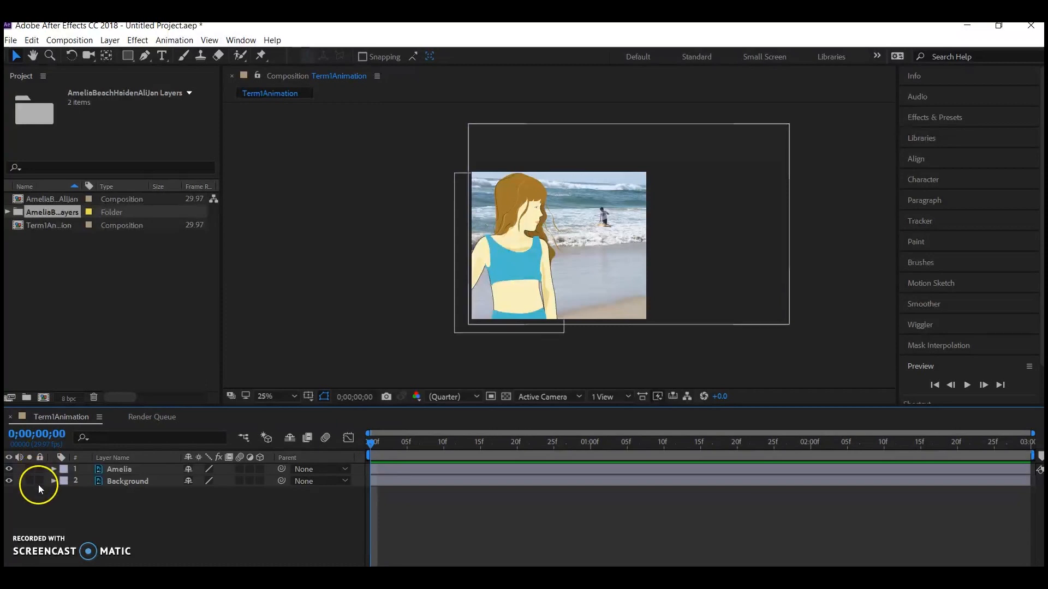
Lock the Background layer so it cannot be selected or moved in the composition.
{"action": "left_click", "coordinate": [40, 481]}
{"action": "left_click", "coordinate": [650, 178]}
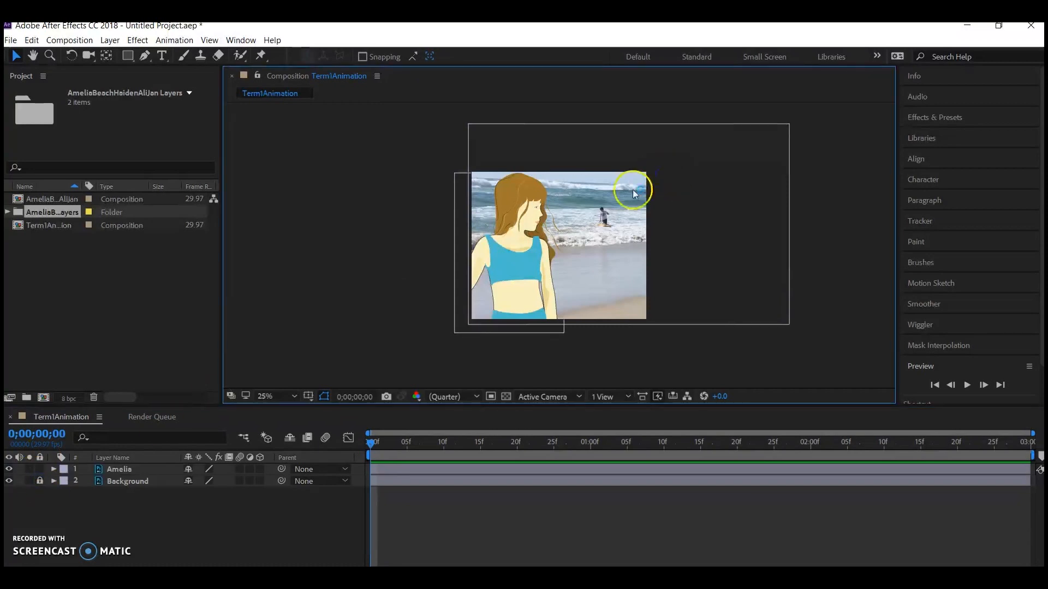
{"action": "left_click", "coordinate": [633, 231]}
Place the first Puppet pin near the crown of the drawn girl's head using the Puppet Pin tool.
{"action": "scroll", "coordinate": [374, 219], "scroll_direction": "up", "scroll_amount": 2}
{"action": "scroll", "coordinate": [373, 220], "scroll_direction": "up", "scroll_amount": 1}
{"action": "key", "text": "h"}
{"action": "left_click_drag", "start_coordinate": [374, 220], "coordinate": [381, 250]}
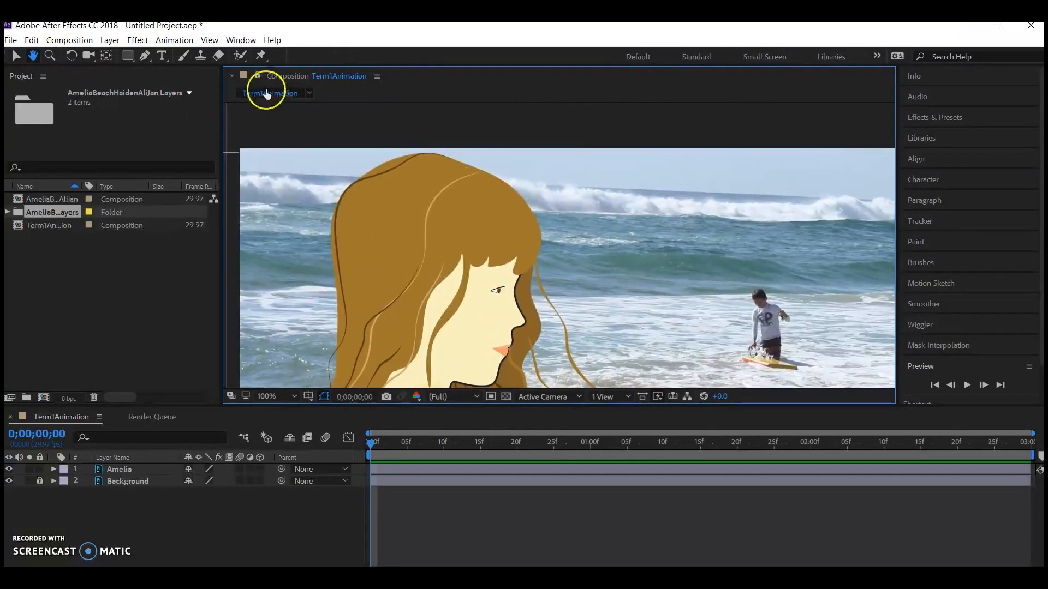
{"action": "left_click", "coordinate": [264, 57]}
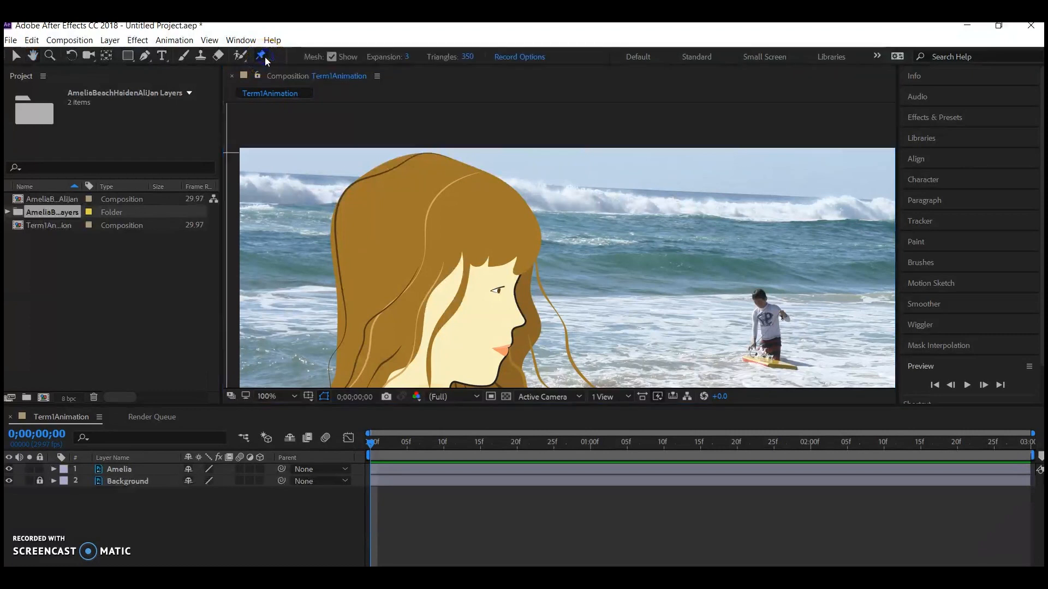
{"action": "left_click", "coordinate": [427, 179]}
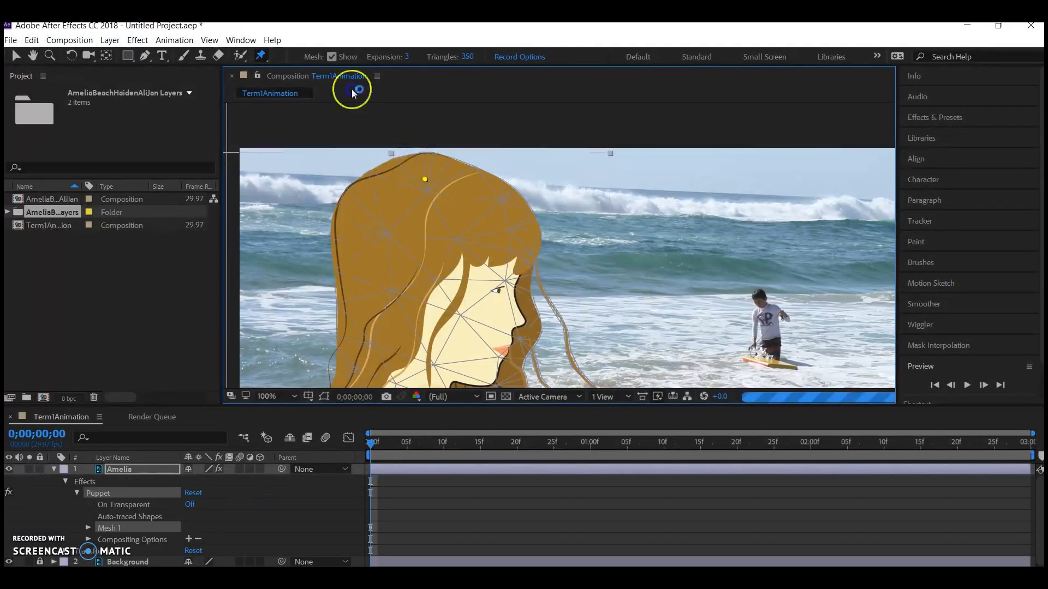
Toggle the puppet mesh display off and back on, and place a second Puppet pin on the girl's neck.
{"action": "left_click", "coordinate": [331, 57]}
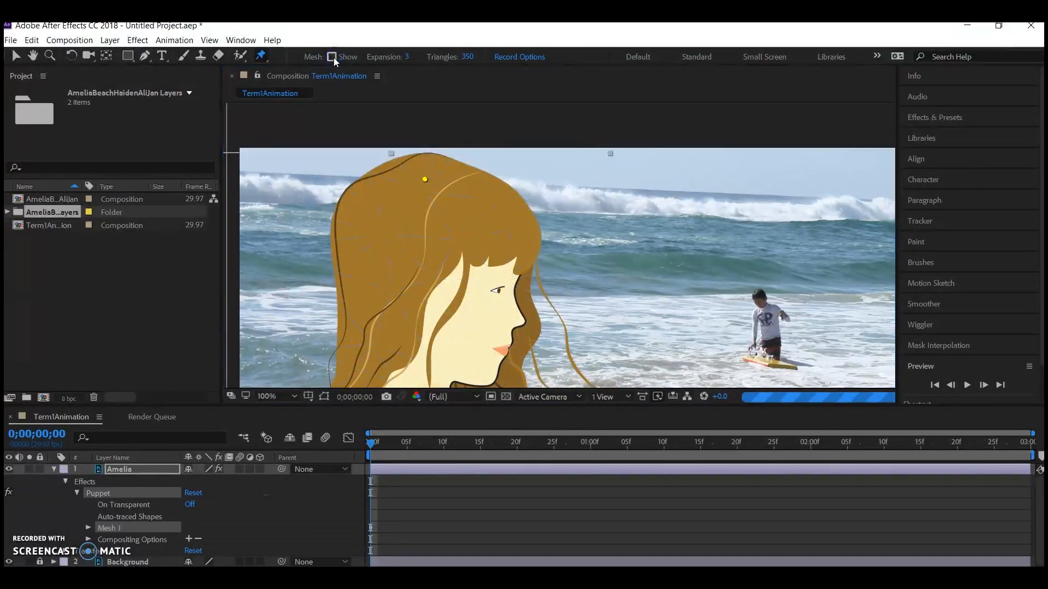
{"action": "left_click", "coordinate": [331, 56]}
{"action": "key", "text": "comma"}
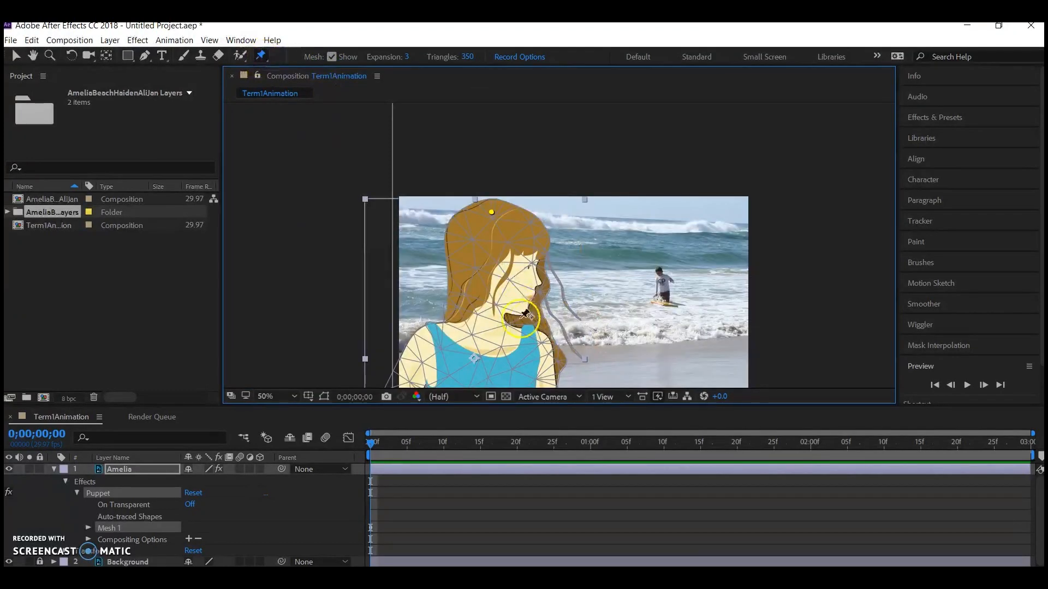
{"action": "left_click", "coordinate": [494, 308]}
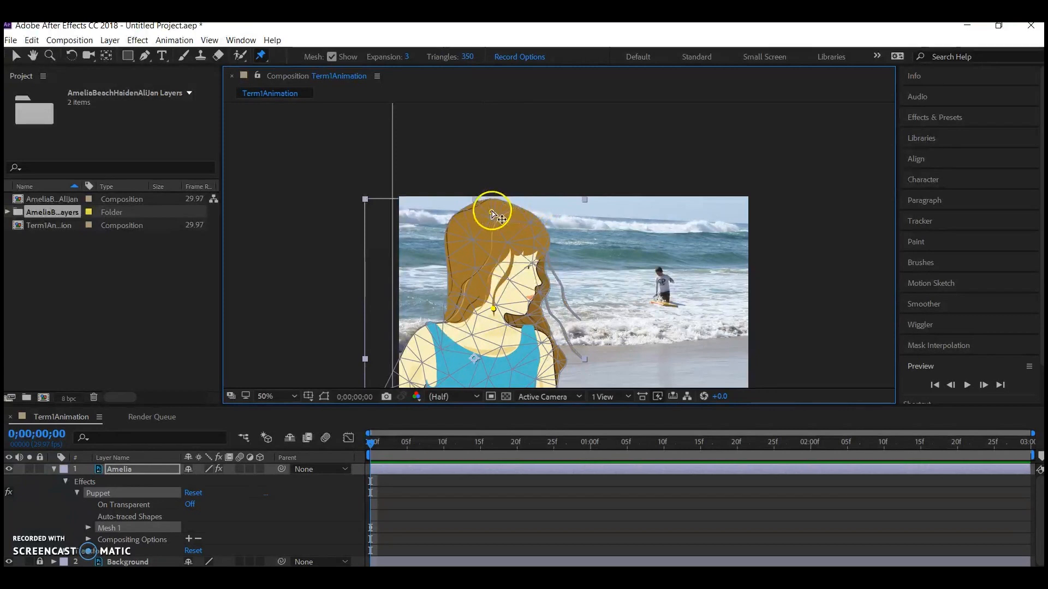
Try tilting the girl's head forward by moving the crown pin, and undo that deformation.
{"action": "left_click_drag", "start_coordinate": [509, 213], "coordinate": [540, 224]}
{"action": "left_click", "coordinate": [809, 338]}
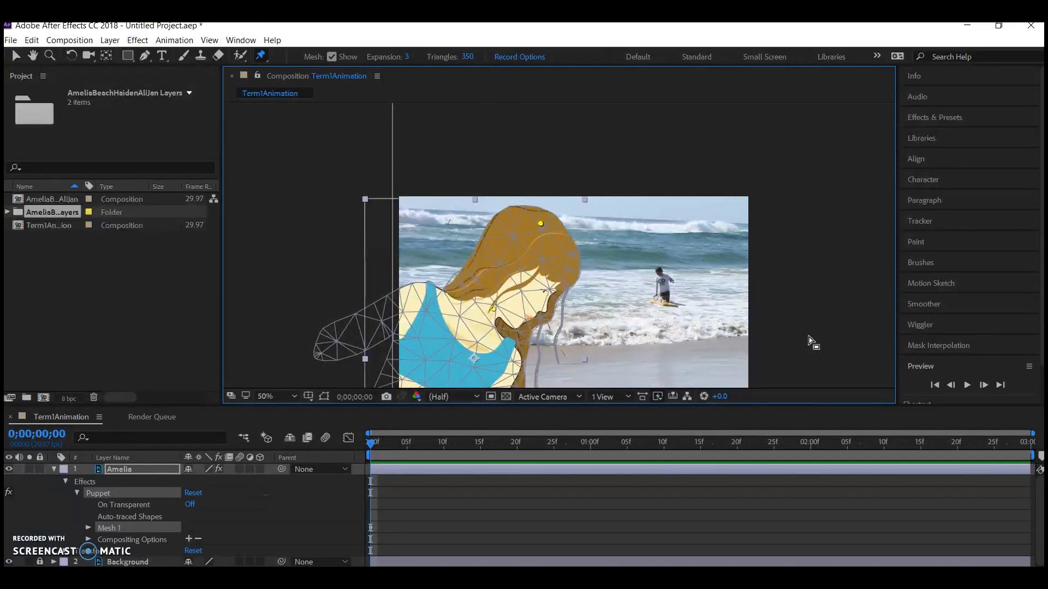
{"action": "key", "text": "ctrl+z"}
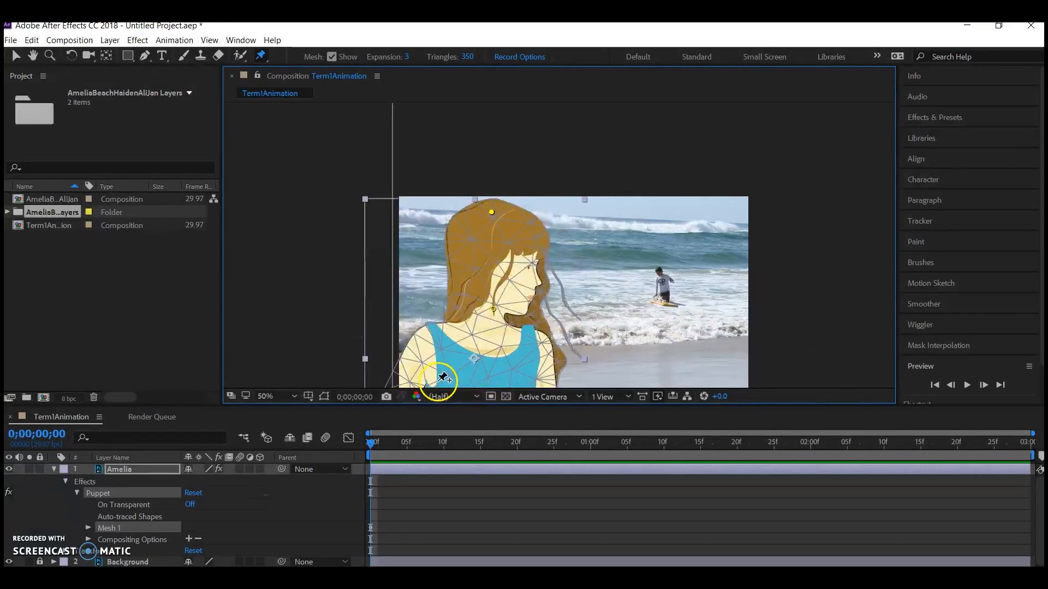
Add Puppet pins to the girl's outstretched forearm and to both sides of her hips.
{"action": "scroll", "coordinate": [438, 382], "scroll_direction": "down", "scroll_amount": 2}
{"action": "left_click", "coordinate": [473, 336]}
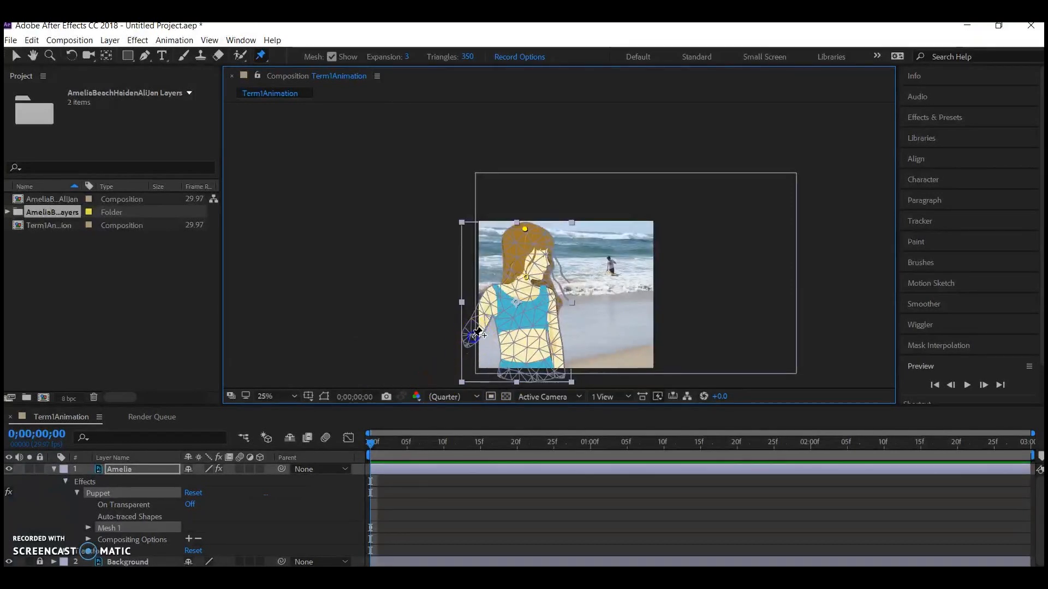
{"action": "left_click", "coordinate": [508, 366]}
{"action": "left_click", "coordinate": [549, 374]}
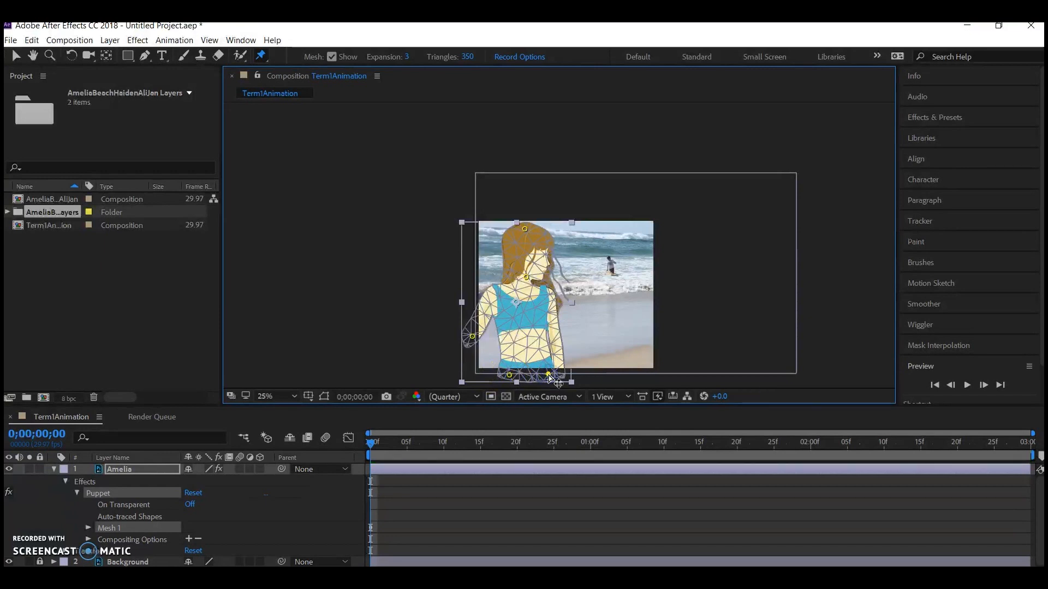
Add Puppet pins at the middle and tip of both loose hair strands in front of the girl's face.
{"action": "scroll", "coordinate": [550, 317], "scroll_direction": "up", "scroll_amount": 4}
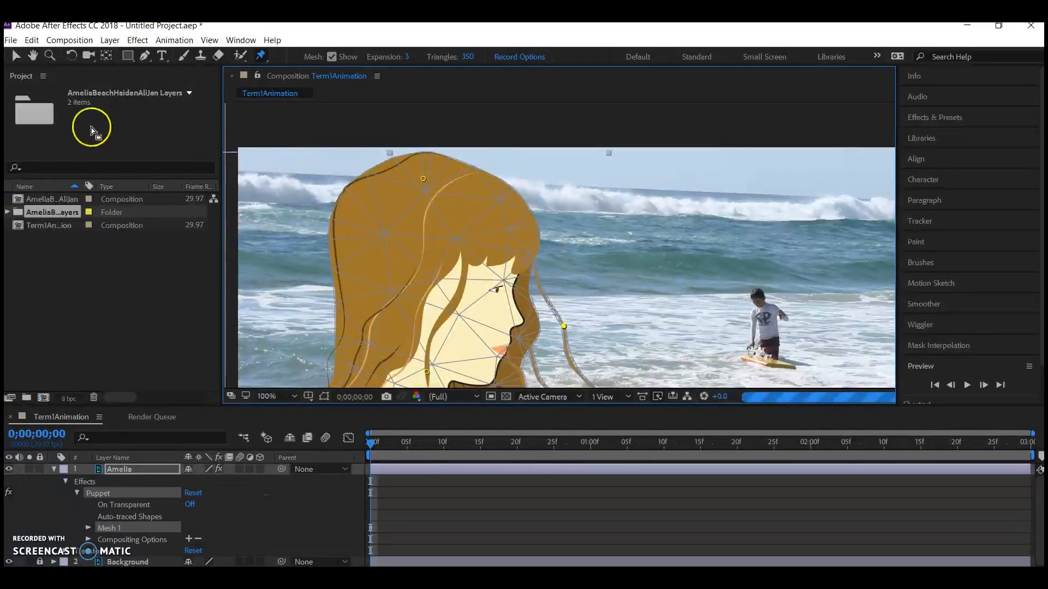
{"action": "left_click", "coordinate": [32, 55]}
{"action": "left_click_drag", "start_coordinate": [367, 304], "coordinate": [335, 205]}
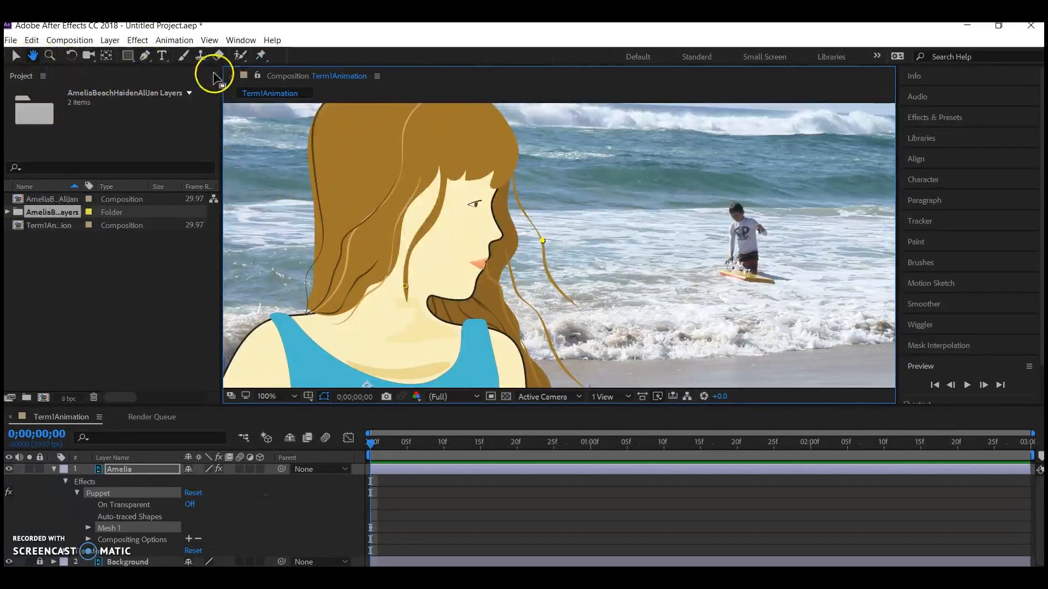
{"action": "left_click", "coordinate": [261, 55]}
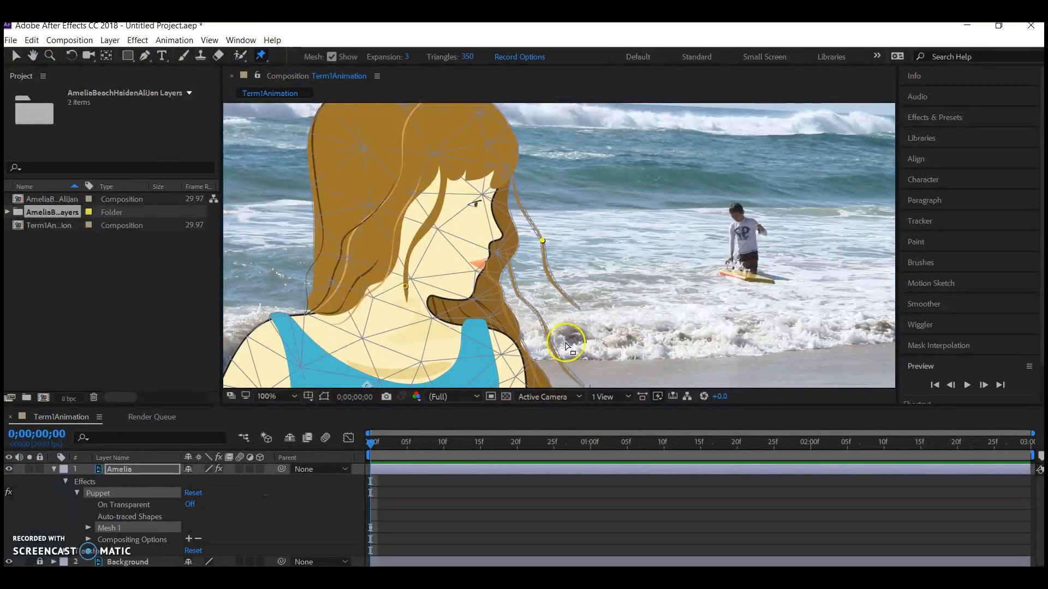
{"action": "left_click", "coordinate": [576, 306]}
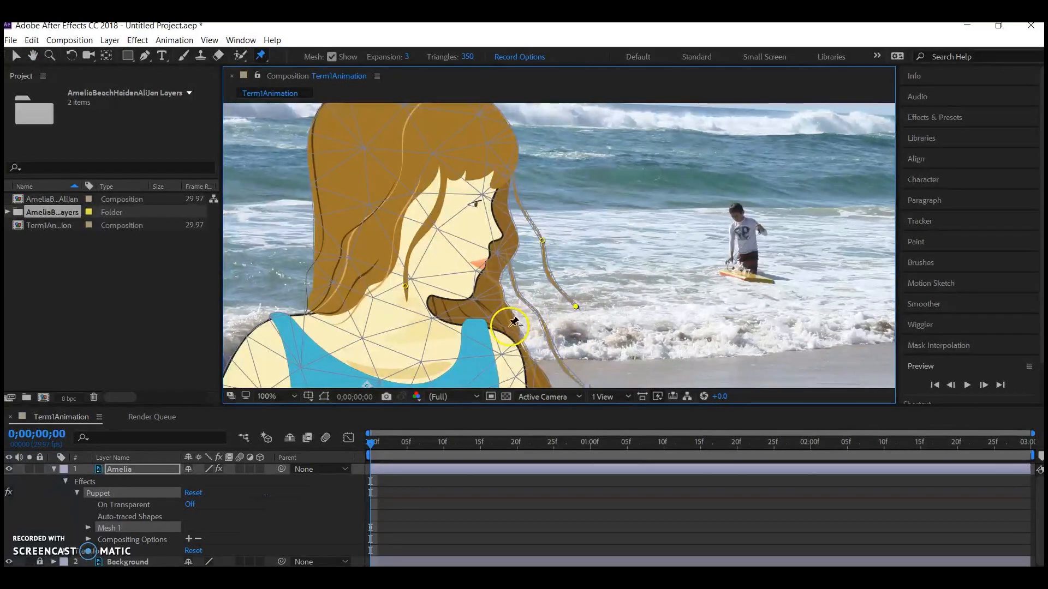
{"action": "left_click", "coordinate": [582, 383]}
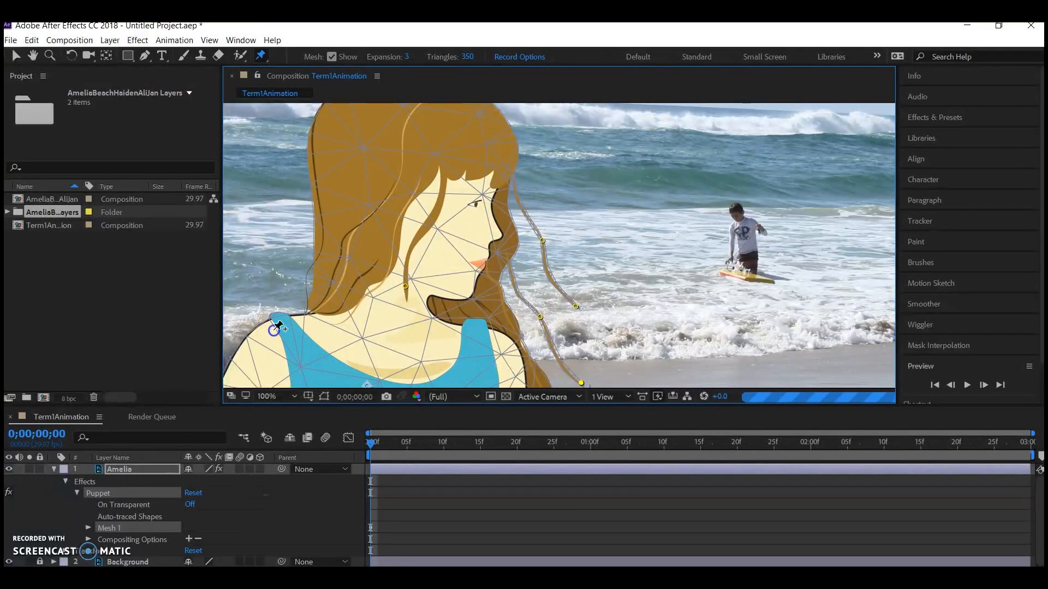
Place a Puppet pin on each of the girl's shoulders.
{"action": "left_click", "coordinate": [505, 353]}
{"action": "left_click", "coordinate": [456, 286]}
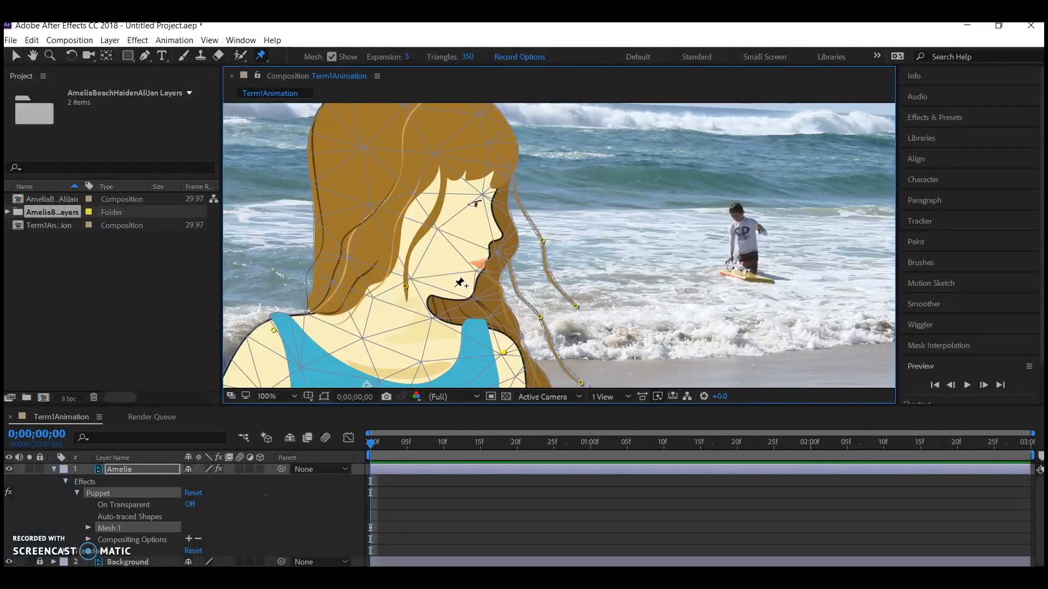
{"action": "key", "text": "comma"}
{"action": "key", "text": "comma"}
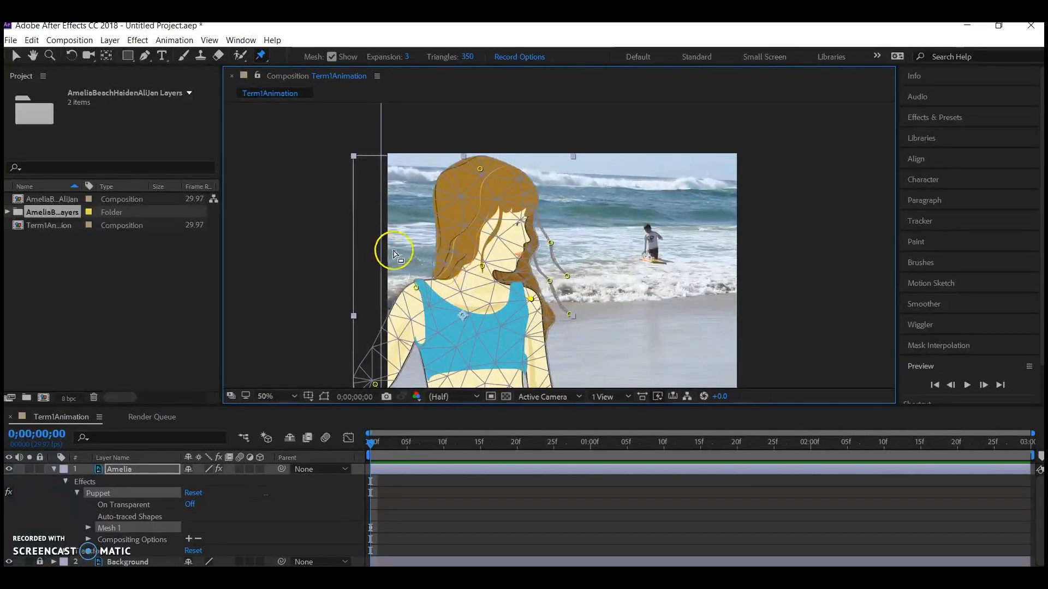
Stiffen the girl's head with a Puppet Starch pin and set its extent to 284.
{"action": "left_click", "coordinate": [260, 57]}
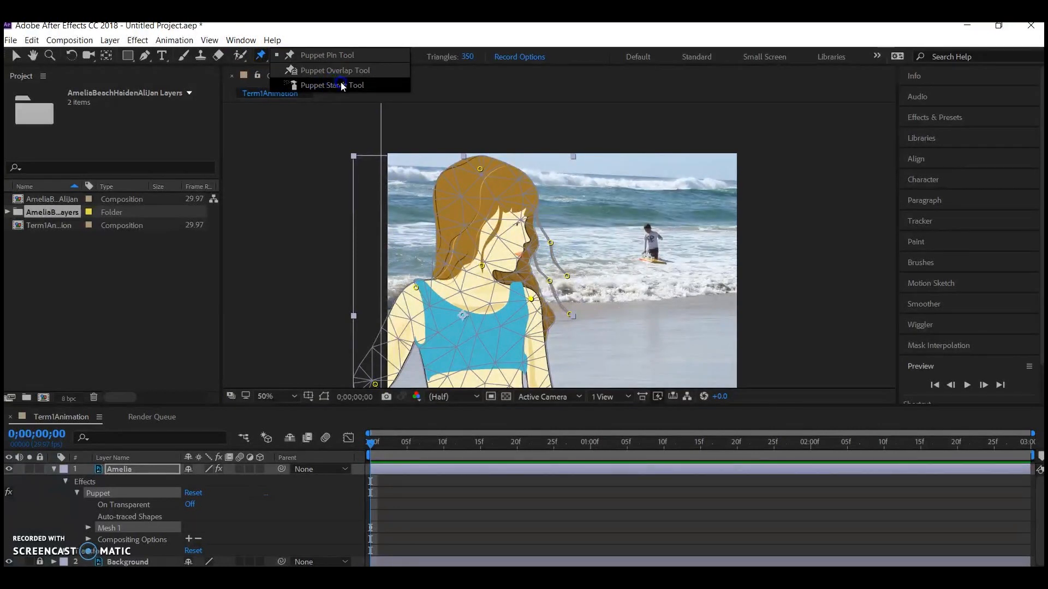
{"action": "left_click", "coordinate": [376, 88]}
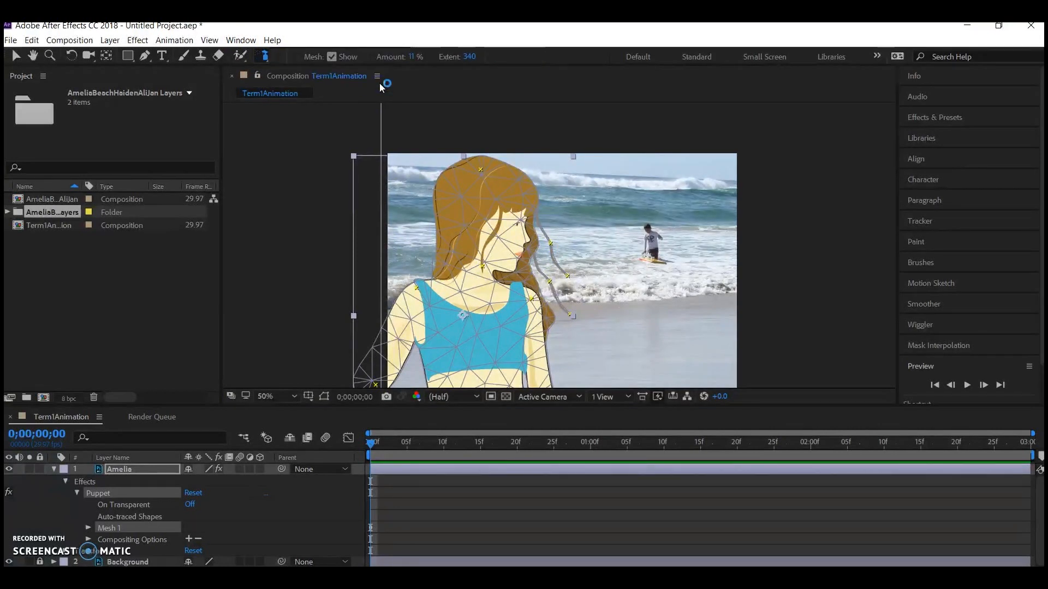
{"action": "left_click", "coordinate": [488, 211]}
{"action": "left_click_drag", "start_coordinate": [471, 64], "coordinate": [467, 61]}
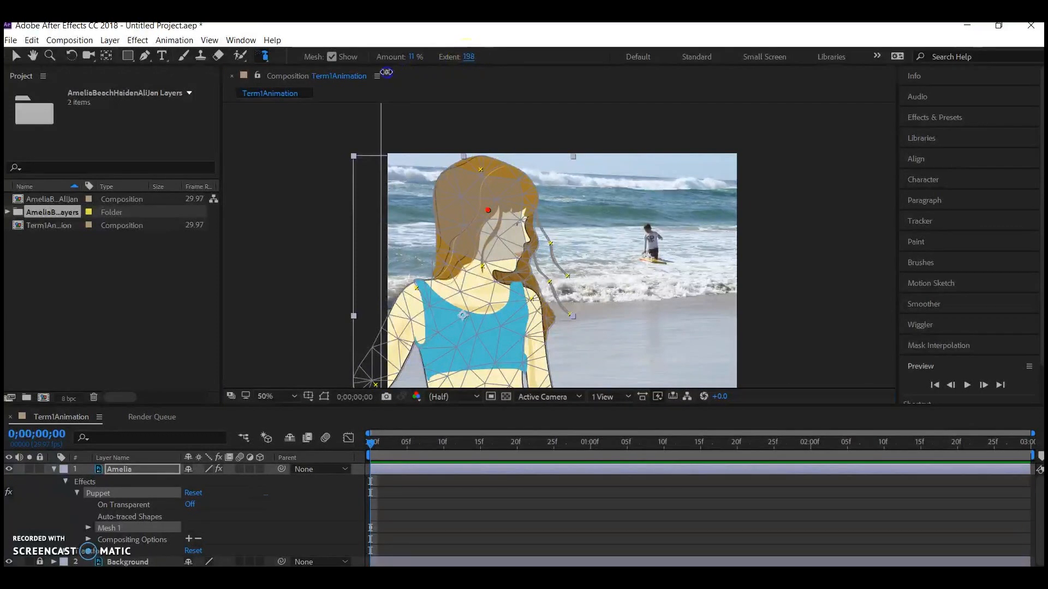
{"action": "left_click_drag", "start_coordinate": [386, 73], "coordinate": [388, 76]}
{"action": "left_click_drag", "start_coordinate": [526, 51], "coordinate": [536, 53]}
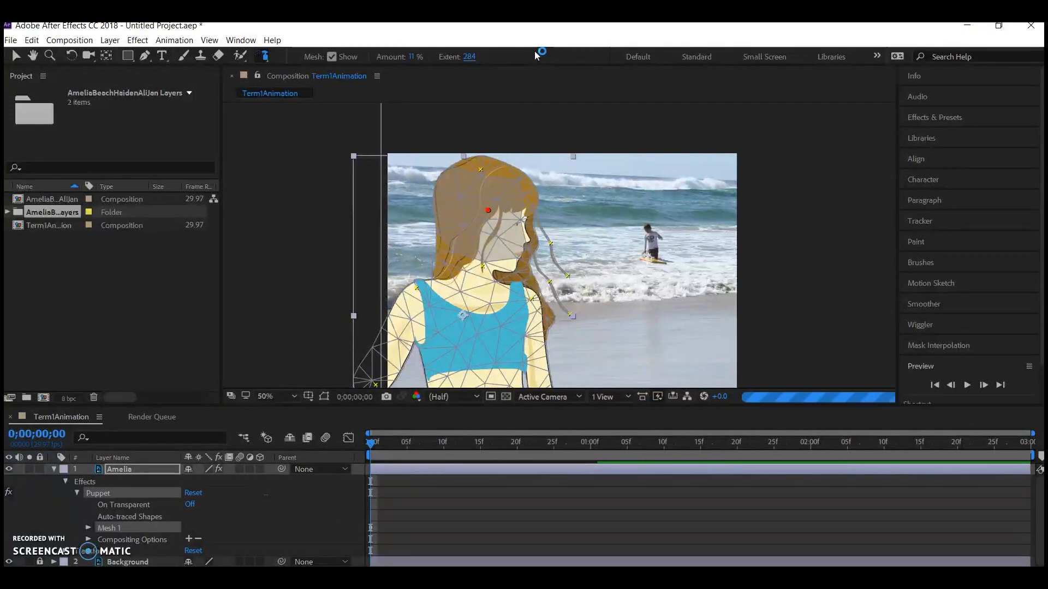
Add Puppet Starch pins to the girl's chest, stomach and both arms.
{"action": "left_click", "coordinate": [480, 331]}
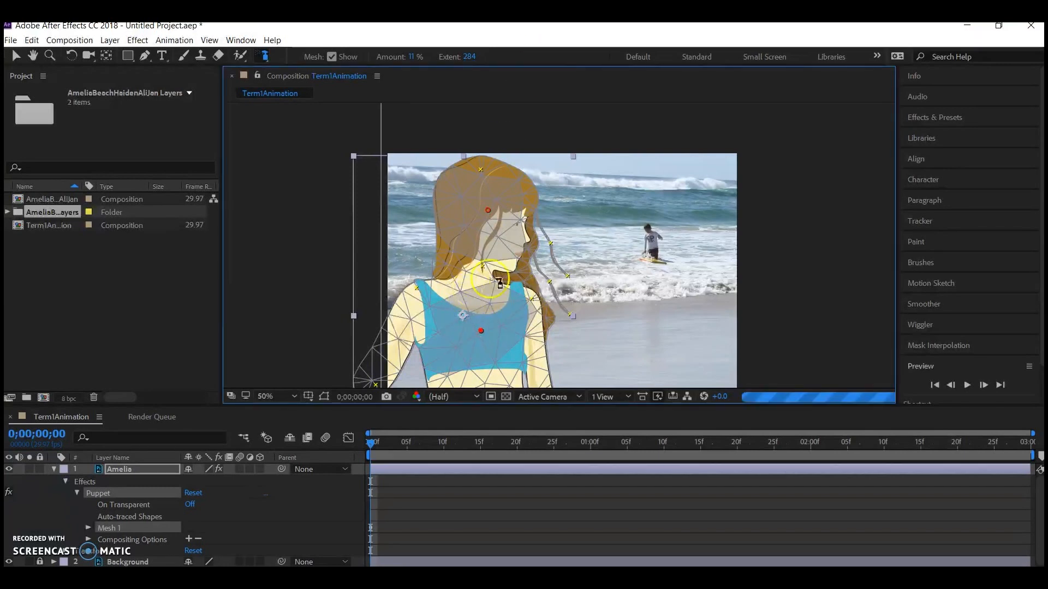
{"action": "left_click", "coordinate": [33, 56]}
{"action": "left_click_drag", "start_coordinate": [255, 268], "coordinate": [252, 186]}
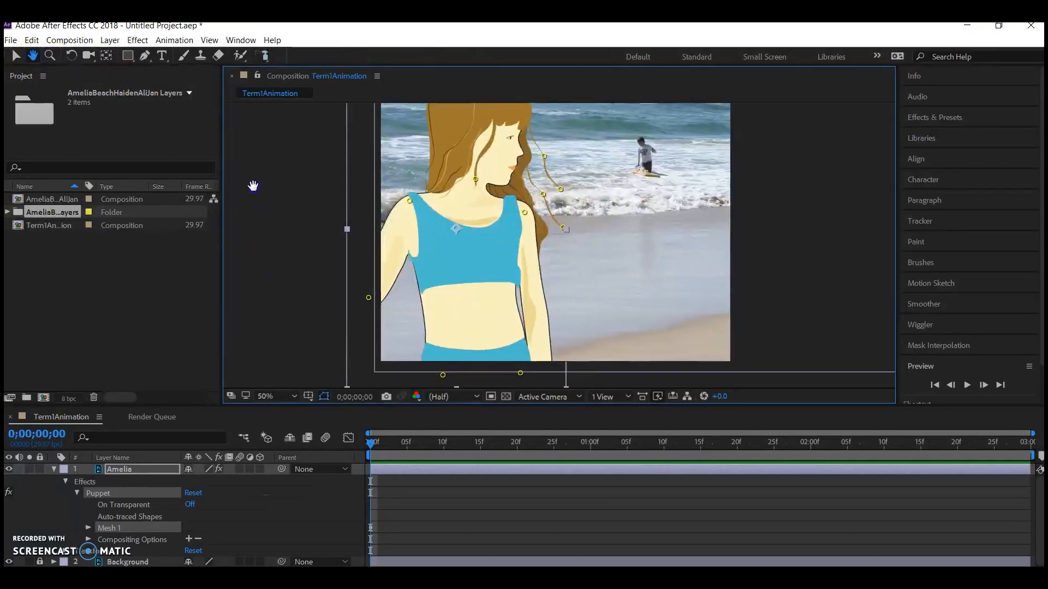
{"action": "left_click", "coordinate": [265, 55]}
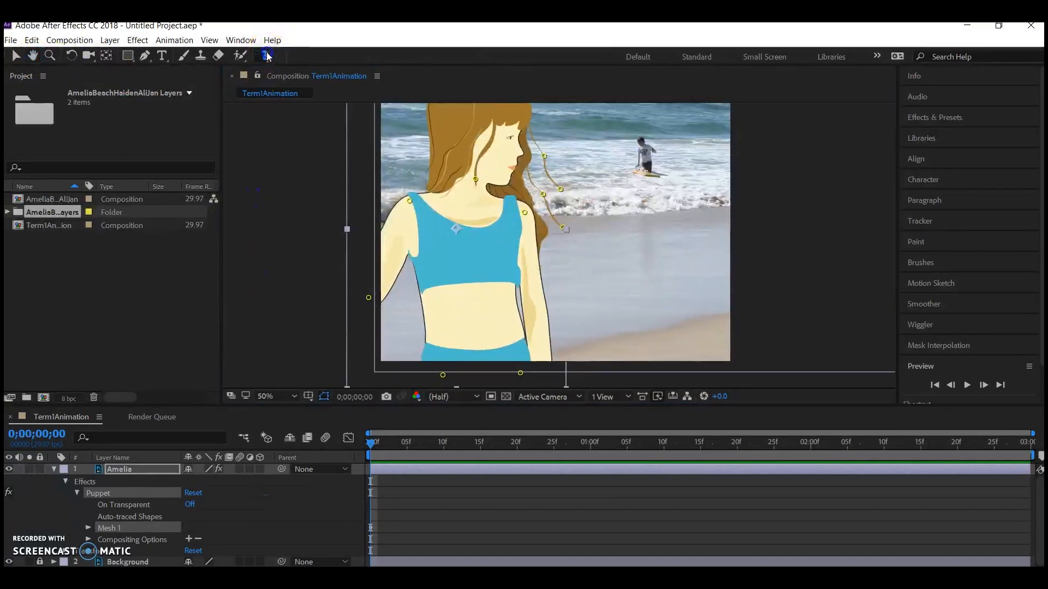
{"action": "left_click", "coordinate": [483, 319]}
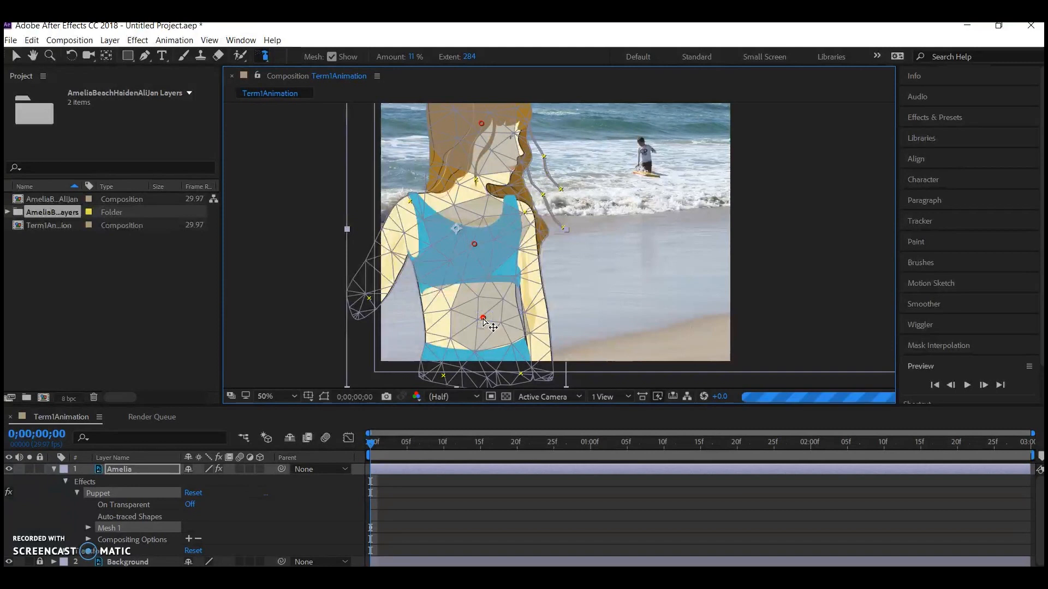
{"action": "left_click", "coordinate": [534, 306]}
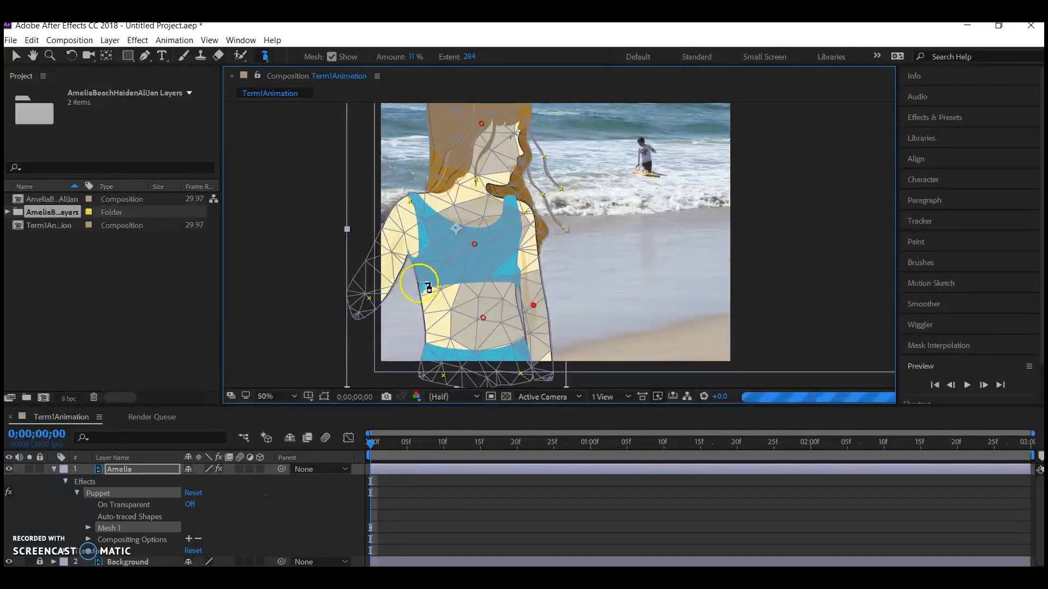
{"action": "left_click", "coordinate": [377, 267]}
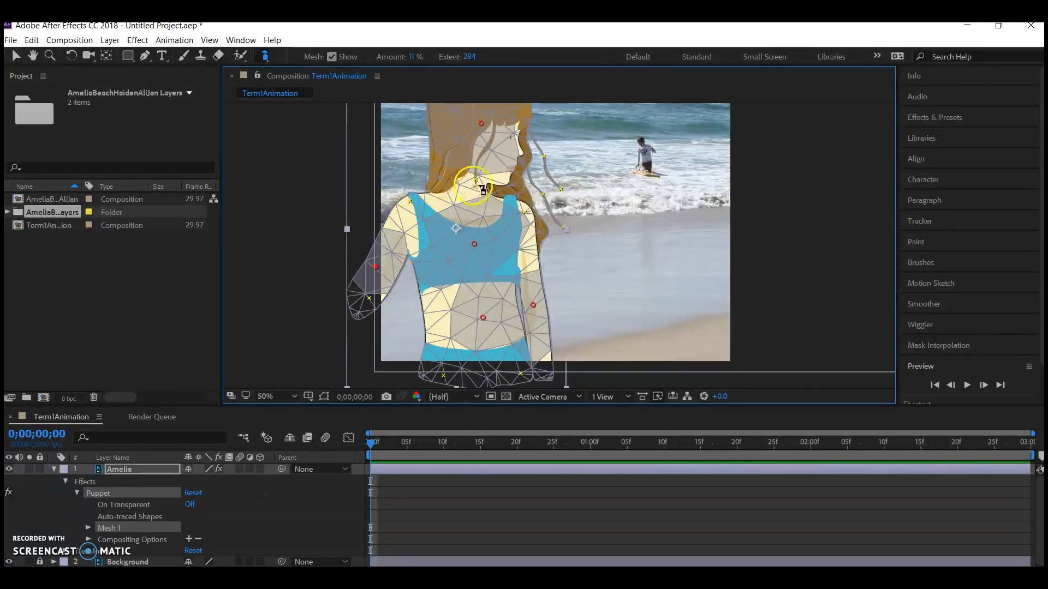
{"action": "left_click_drag", "start_coordinate": [491, 188], "coordinate": [521, 261]}
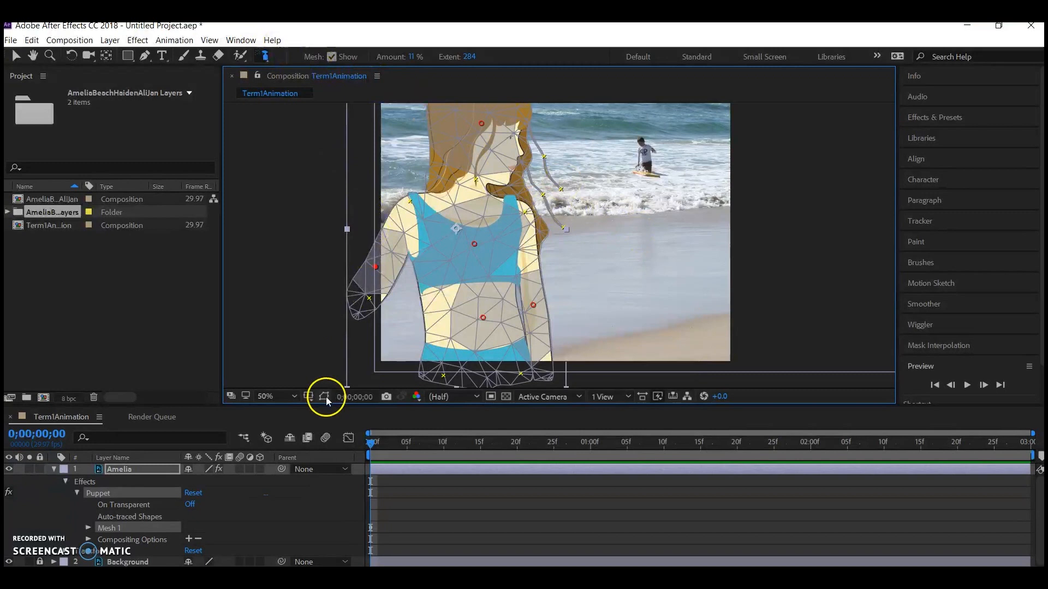
Record a slight swaying motion of the crown's Puppet pin from the first frame, with the whole frame fitted in view, and preview the animation.
{"action": "left_click", "coordinate": [290, 397]}
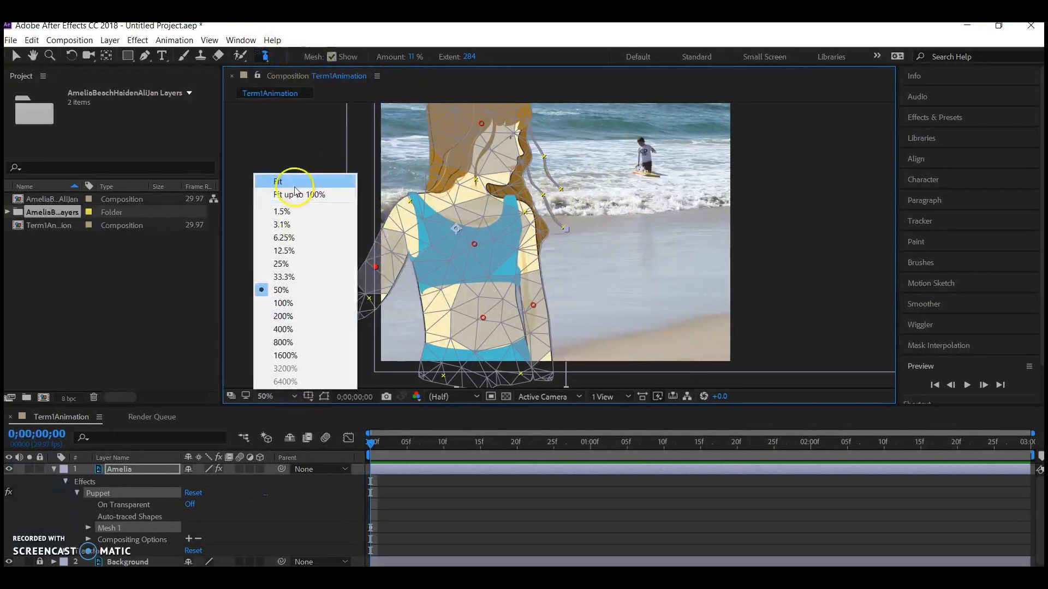
{"action": "left_click", "coordinate": [295, 182]}
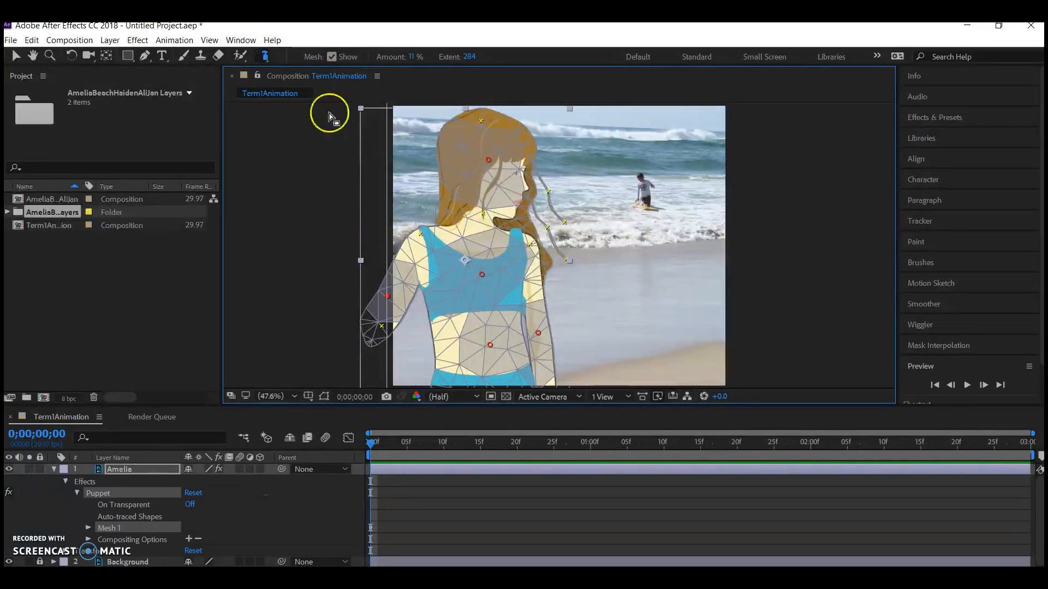
{"action": "left_click_drag", "start_coordinate": [269, 58], "coordinate": [315, 62]}
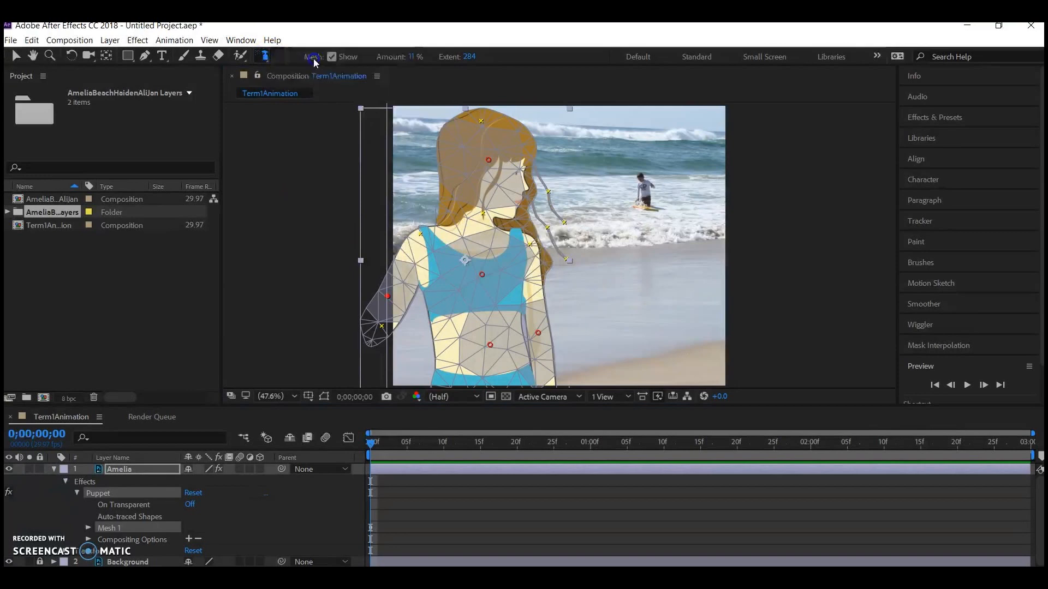
{"action": "left_click_drag", "start_coordinate": [371, 444], "coordinate": [362, 465]}
{"action": "left_click", "coordinate": [371, 447]}
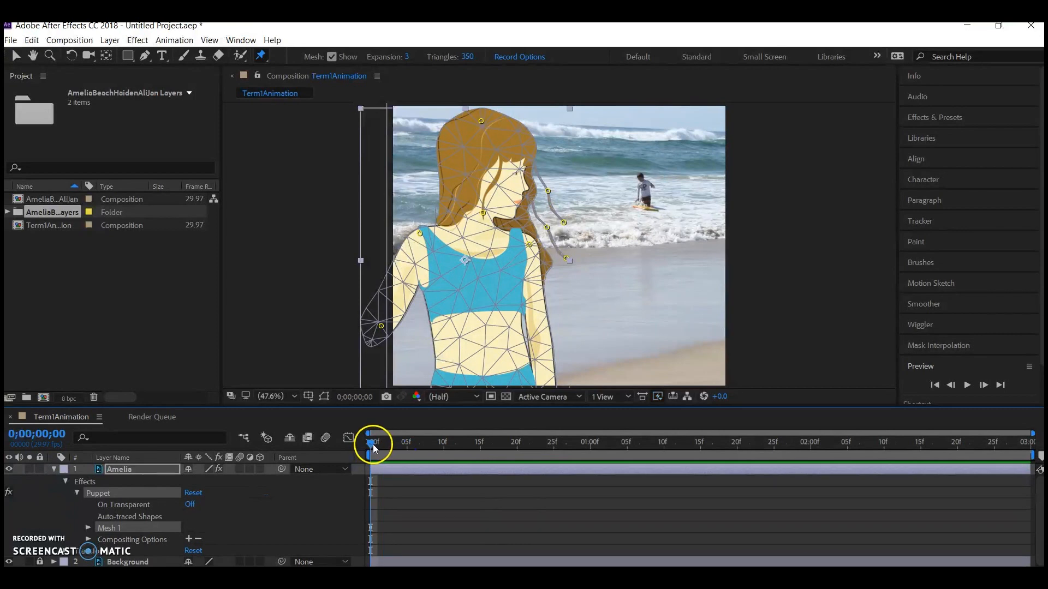
{"action": "left_click", "coordinate": [481, 121]}
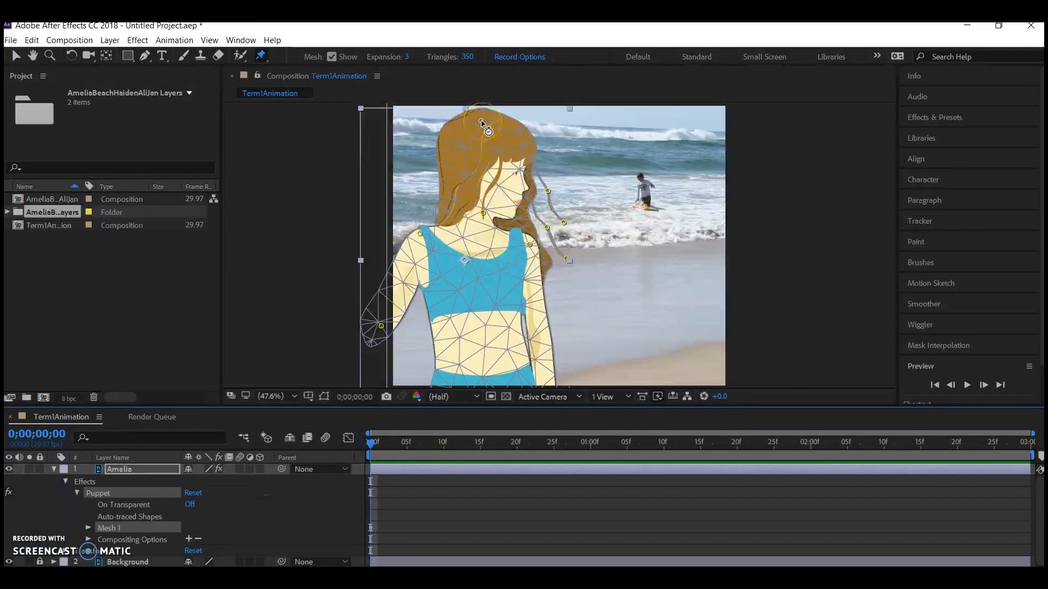
{"action": "mouse_move", "coordinate": [480, 120]}
{"action": "left_mouse_down"}
{"action": "mouse_move", "coordinate": [498, 117]}
{"action": "mouse_move", "coordinate": [462, 118]}
{"action": "mouse_move", "coordinate": [483, 117]}
{"action": "left_mouse_up"}
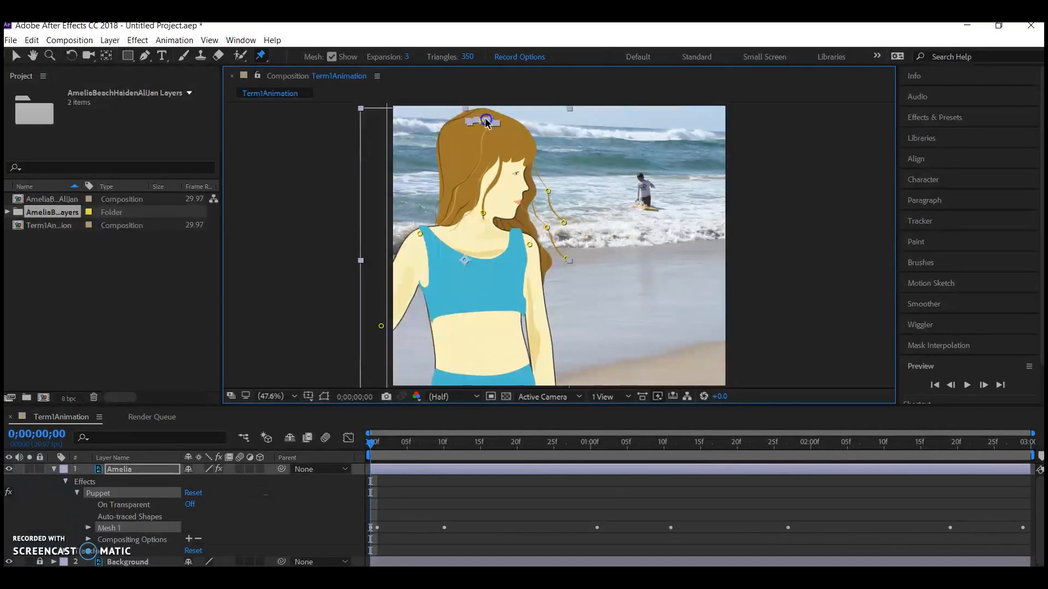
{"action": "left_click", "coordinate": [969, 386]}
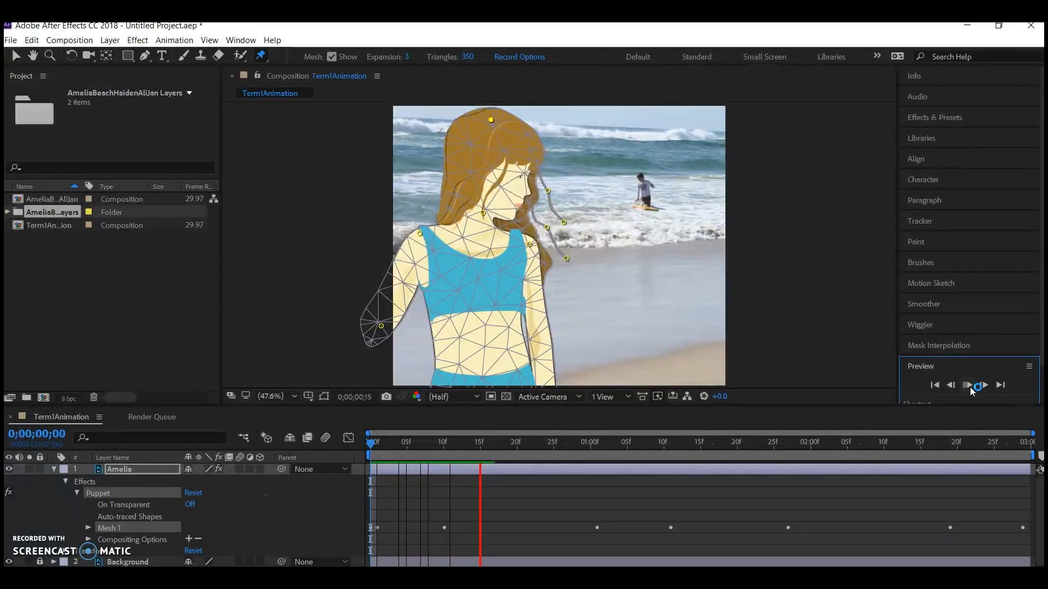
Record a slight swaying motion of the Puppet pin on the loose hair strand above the shoulder and preview the animation.
{"action": "left_click", "coordinate": [552, 234]}
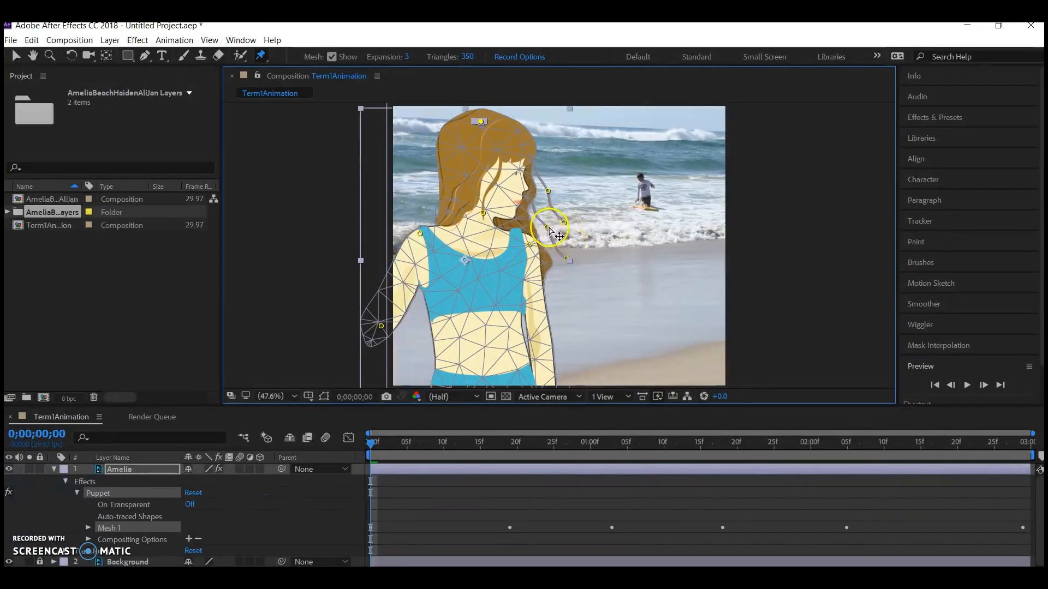
{"action": "mouse_move", "coordinate": [550, 231]}
{"action": "left_mouse_down"}
{"action": "mouse_move", "coordinate": [529, 229]}
{"action": "mouse_move", "coordinate": [540, 247]}
{"action": "mouse_move", "coordinate": [538, 228]}
{"action": "mouse_move", "coordinate": [546, 236]}
{"action": "mouse_move", "coordinate": [530, 242]}
{"action": "mouse_move", "coordinate": [546, 240]}
{"action": "left_mouse_up"}
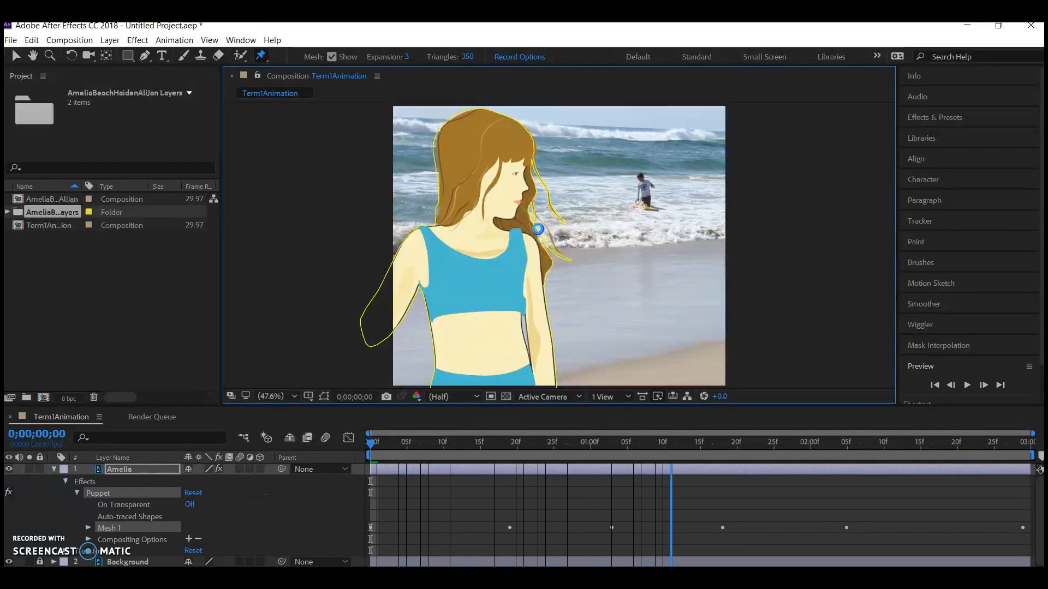
{"action": "left_click", "coordinate": [966, 385]}
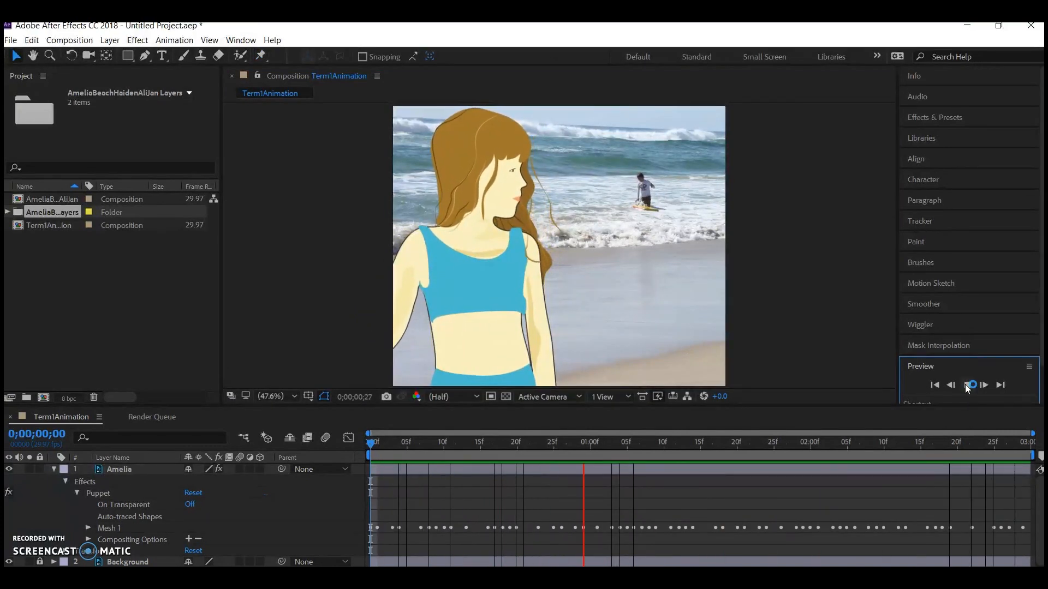
{"action": "left_click", "coordinate": [966, 386]}
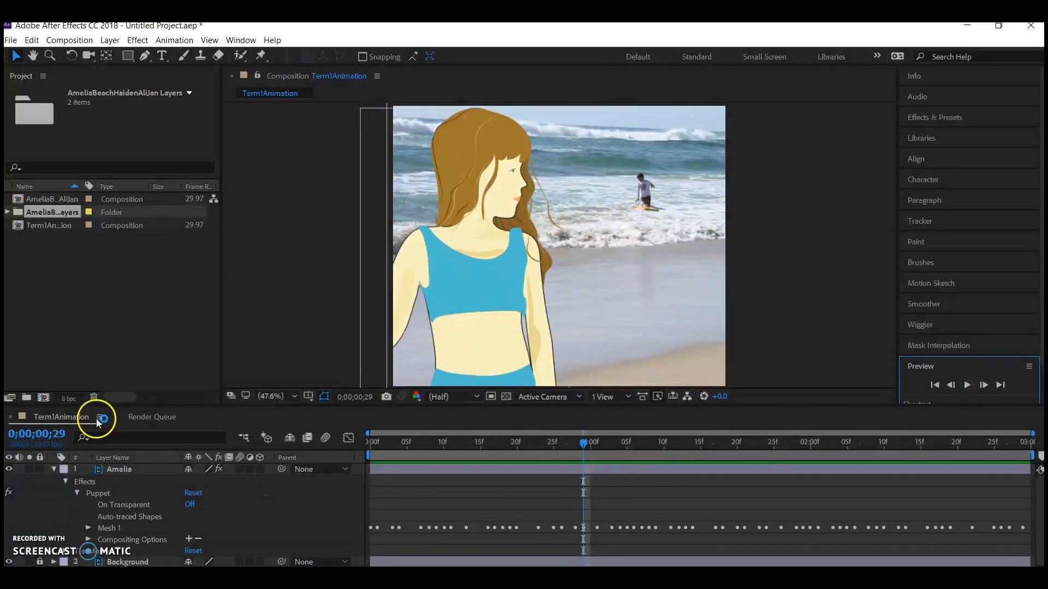
Enlarge the timeline, reveal the Deform pins of the Amelia layer's Mesh 1 and select Puppet Pins 11 and 10.
{"action": "left_click_drag", "start_coordinate": [422, 406], "coordinate": [427, 325]}
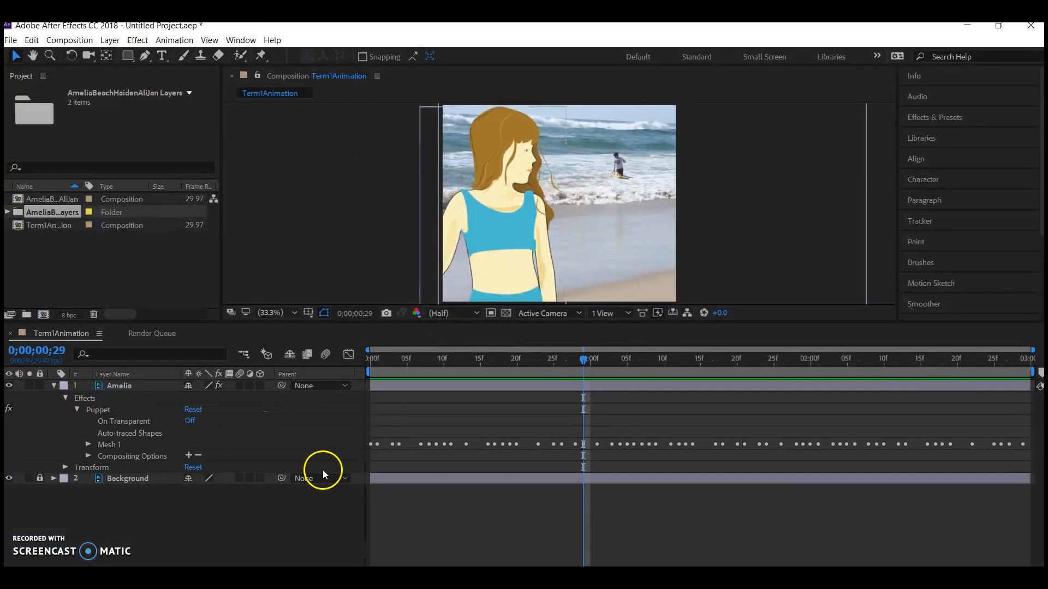
{"action": "left_click", "coordinate": [88, 444]}
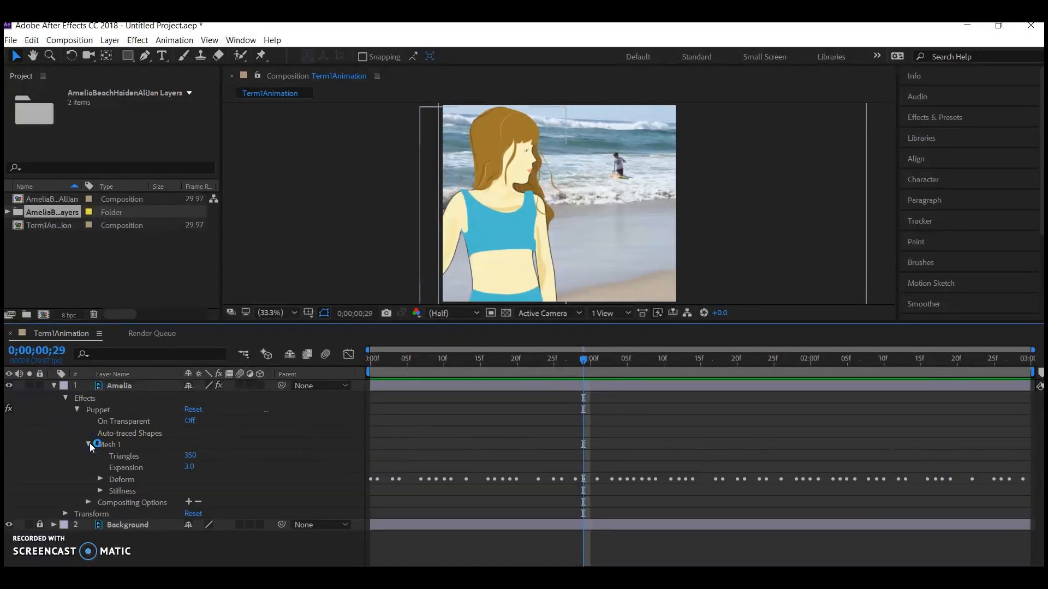
{"action": "left_click", "coordinate": [101, 480]}
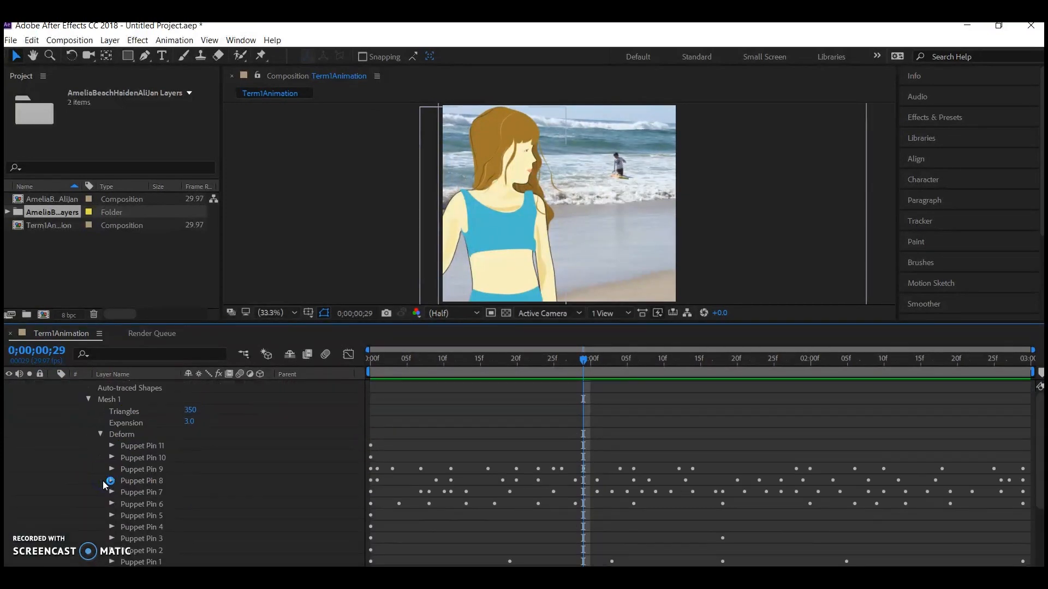
{"action": "left_click", "coordinate": [136, 447]}
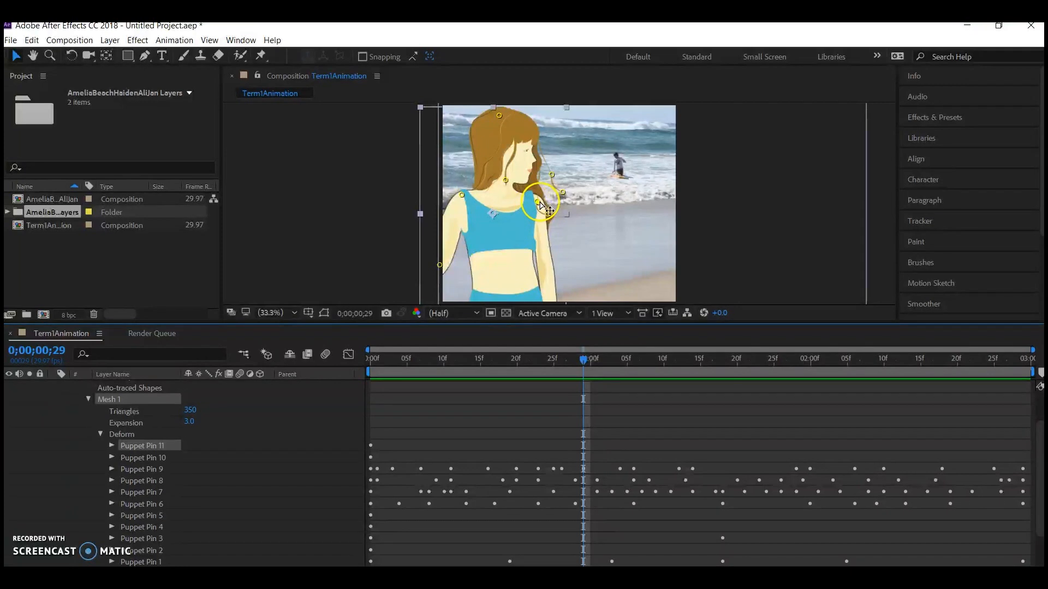
{"action": "left_click", "coordinate": [155, 458]}
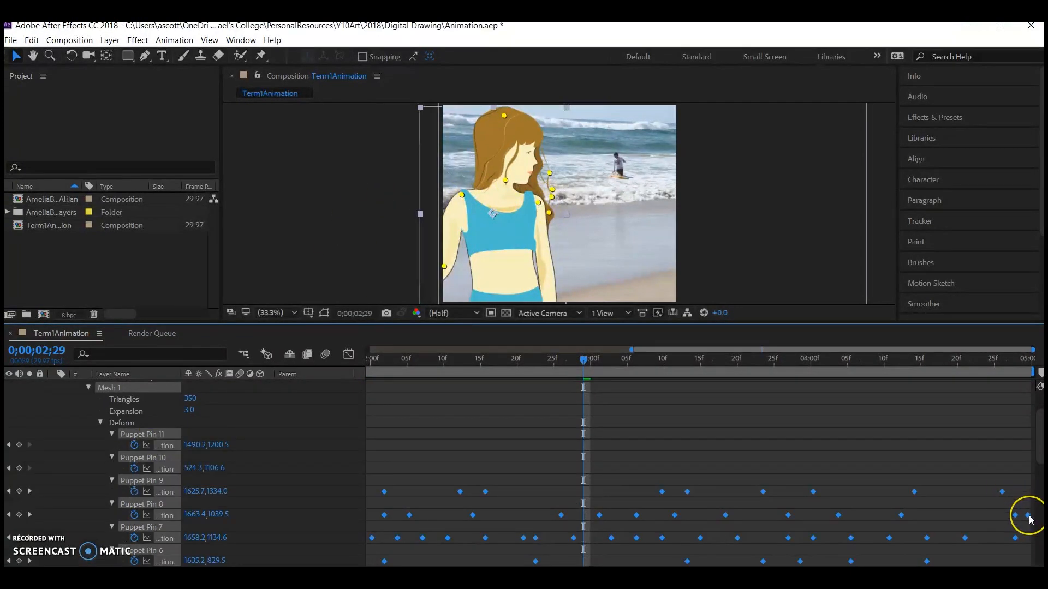
Shift the second set of Puppet pin keyframes slightly earlier to end at five seconds and check the pose at 0;00;02;17.
{"action": "left_click_drag", "start_coordinate": [1031, 518], "coordinate": [1003, 509]}
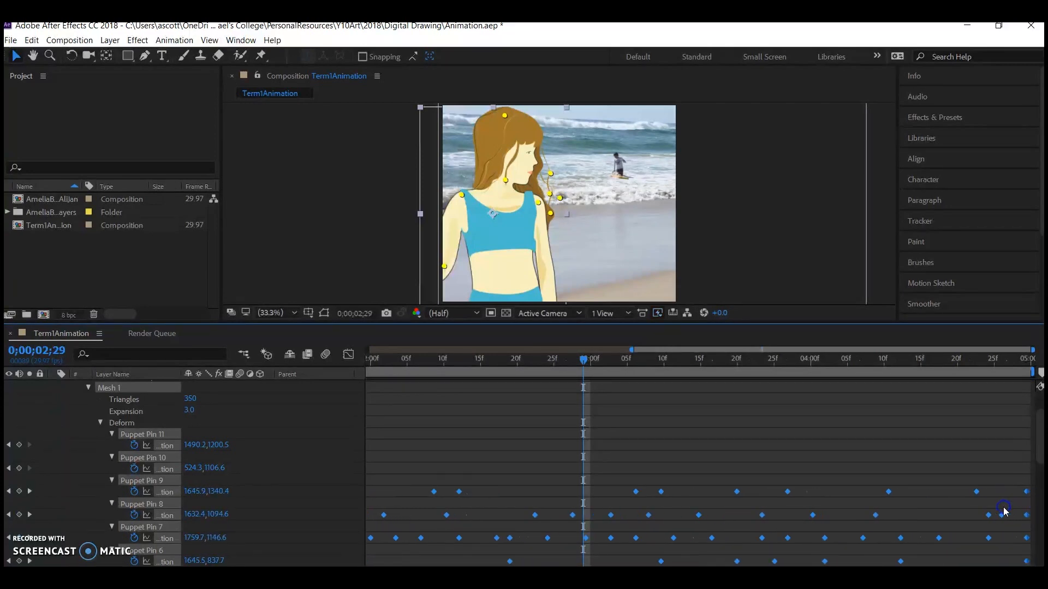
{"action": "left_click_drag", "start_coordinate": [584, 359], "coordinate": [496, 360]}
{"action": "scroll", "coordinate": [136, 421], "scroll_direction": "up", "scroll_amount": 1}
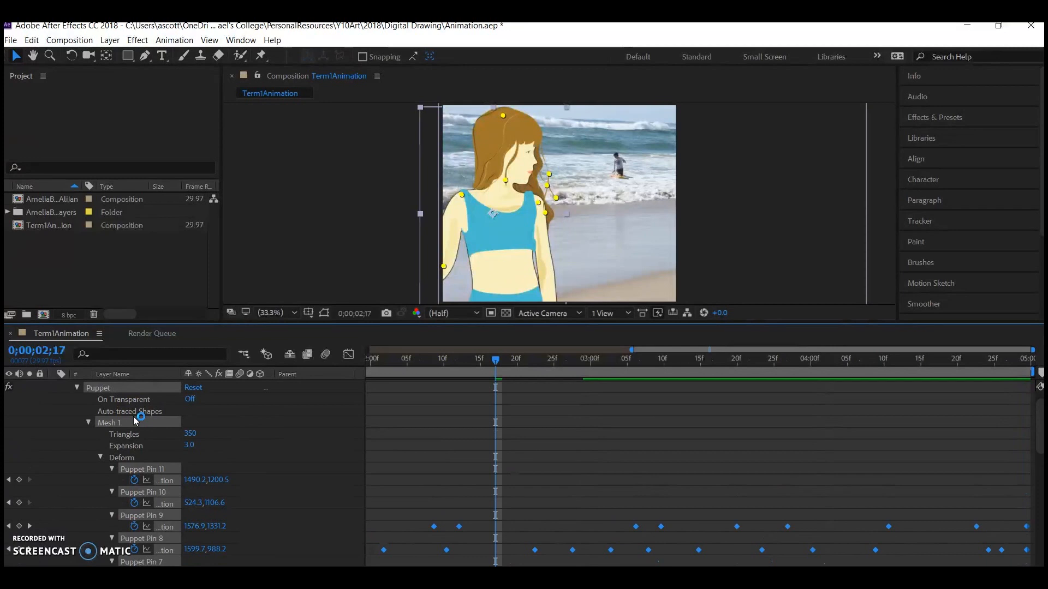
{"action": "scroll", "coordinate": [352, 467], "scroll_direction": "down", "scroll_amount": 2}
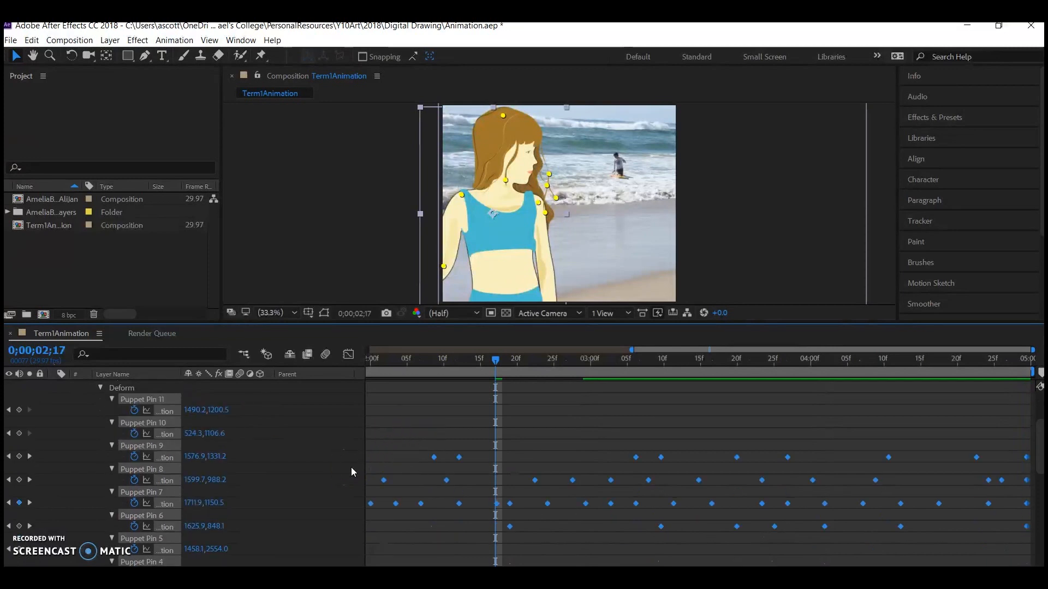
{"action": "left_click_drag", "start_coordinate": [631, 350], "coordinate": [367, 350]}
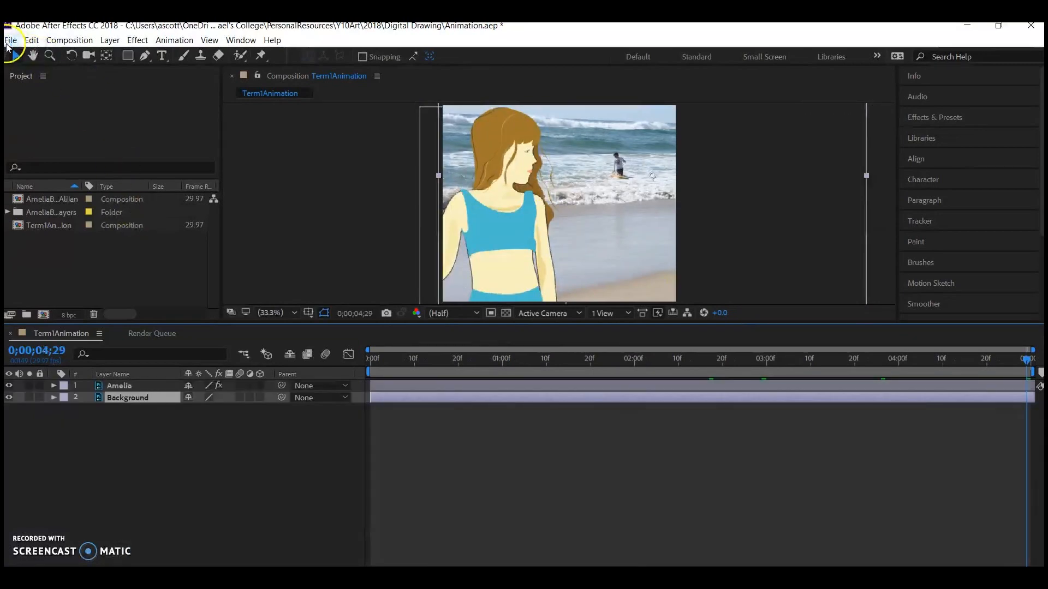
Add the Term1Animation composition to the render queue and accept render settings with Best quality, Full resolution and Work Area Only.
{"action": "left_click", "coordinate": [8, 46]}
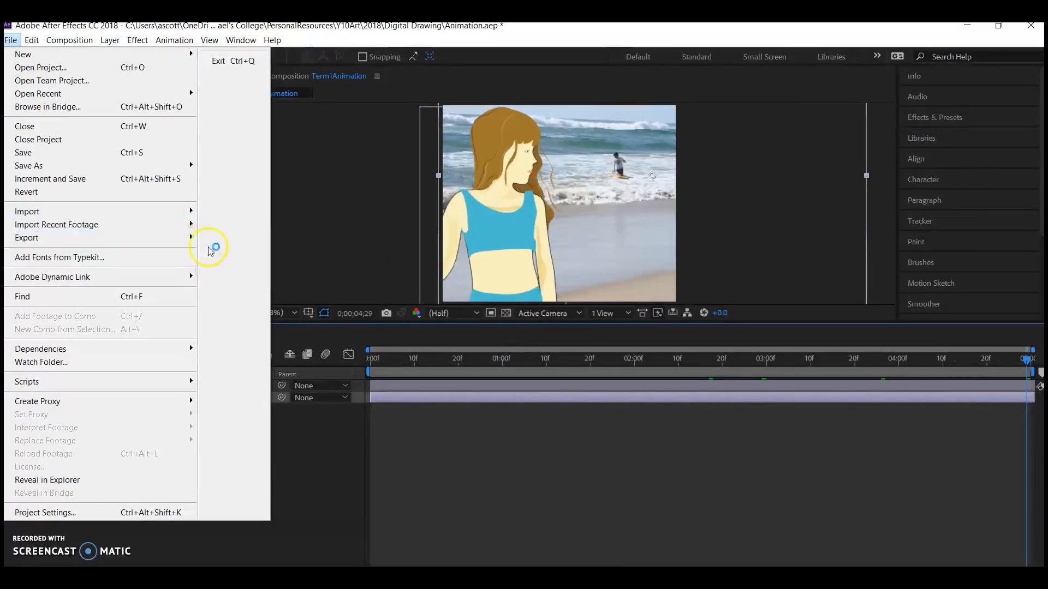
{"action": "mouse_move", "coordinate": [153, 238]}
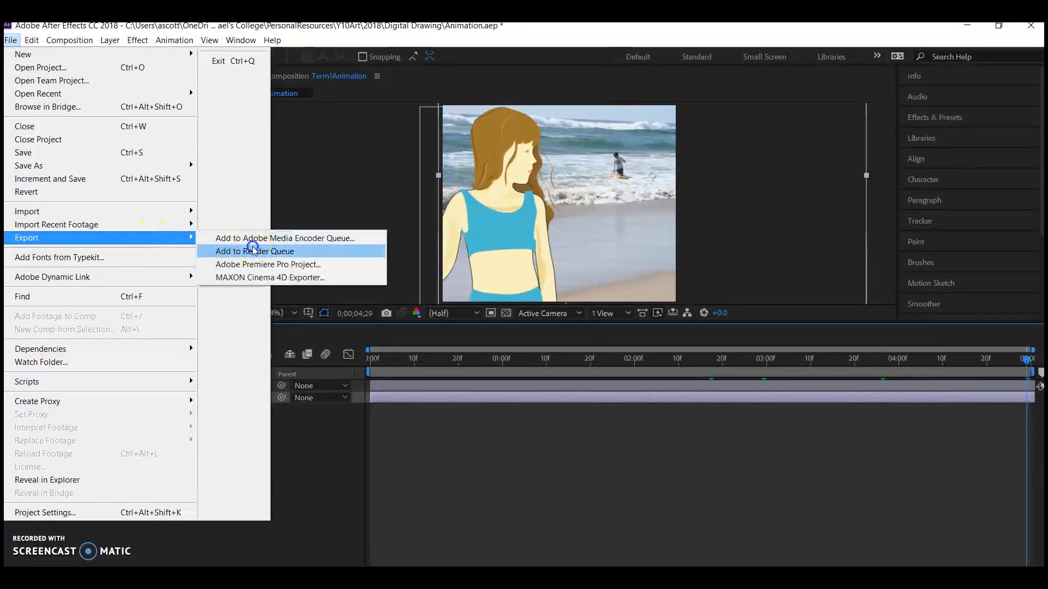
{"action": "left_click", "coordinate": [252, 250]}
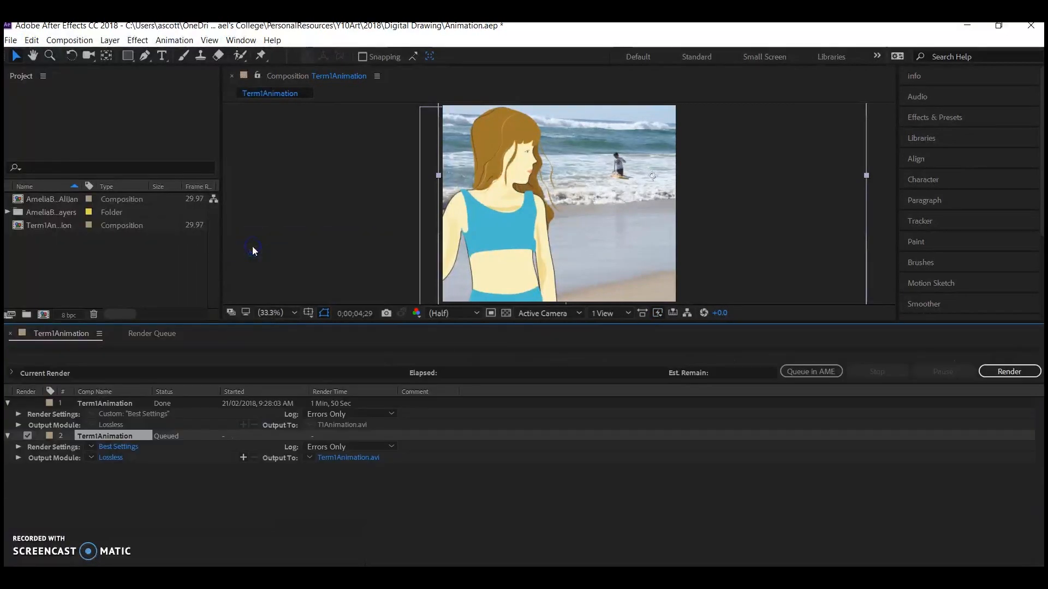
{"action": "left_click", "coordinate": [117, 446]}
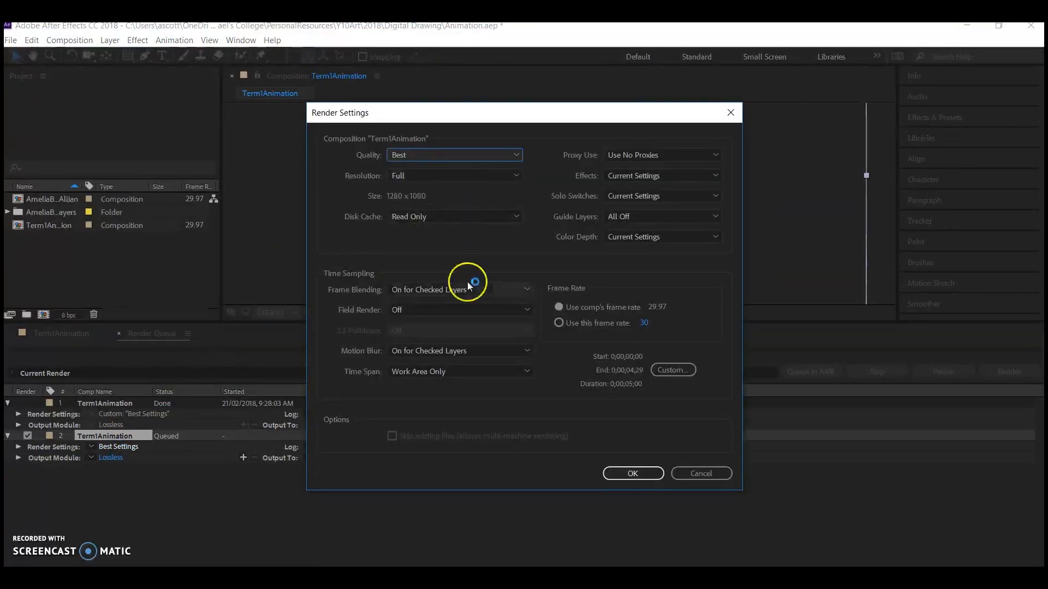
{"action": "left_click", "coordinate": [622, 473]}
Set the output movie to T1Animation.avi in the Digital Drawing folder, overwriting the existing file, and start the render.
{"action": "left_click", "coordinate": [381, 457]}
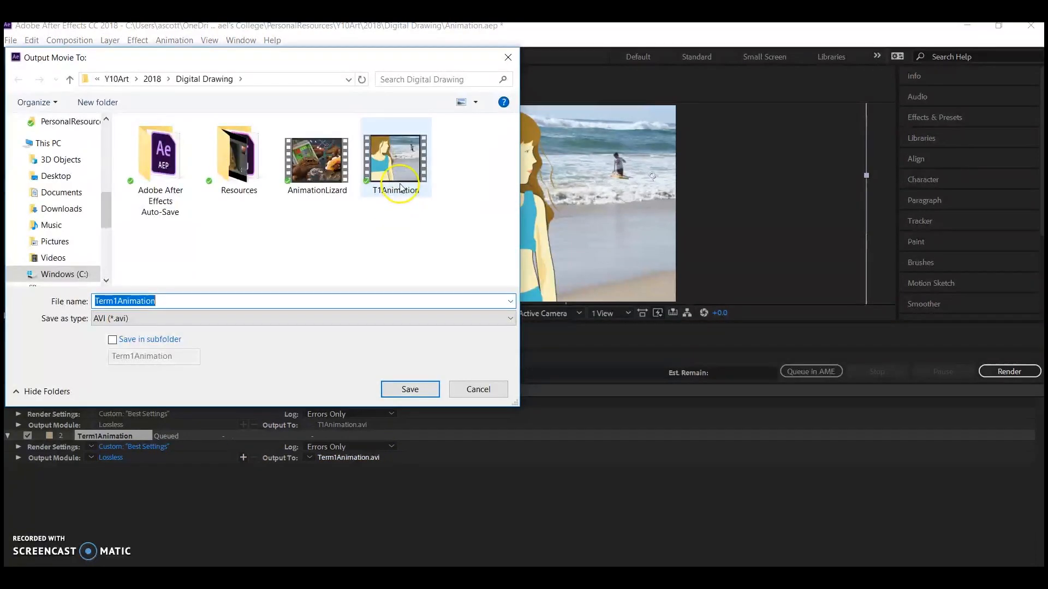
{"action": "left_click", "coordinate": [401, 187]}
{"action": "left_click", "coordinate": [403, 389]}
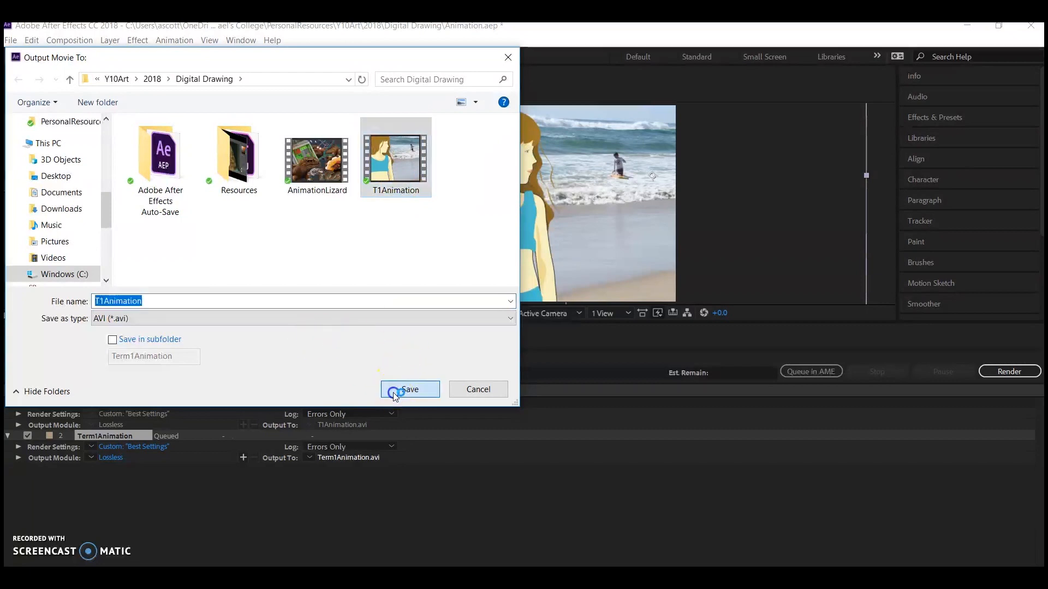
{"action": "left_click", "coordinate": [592, 334]}
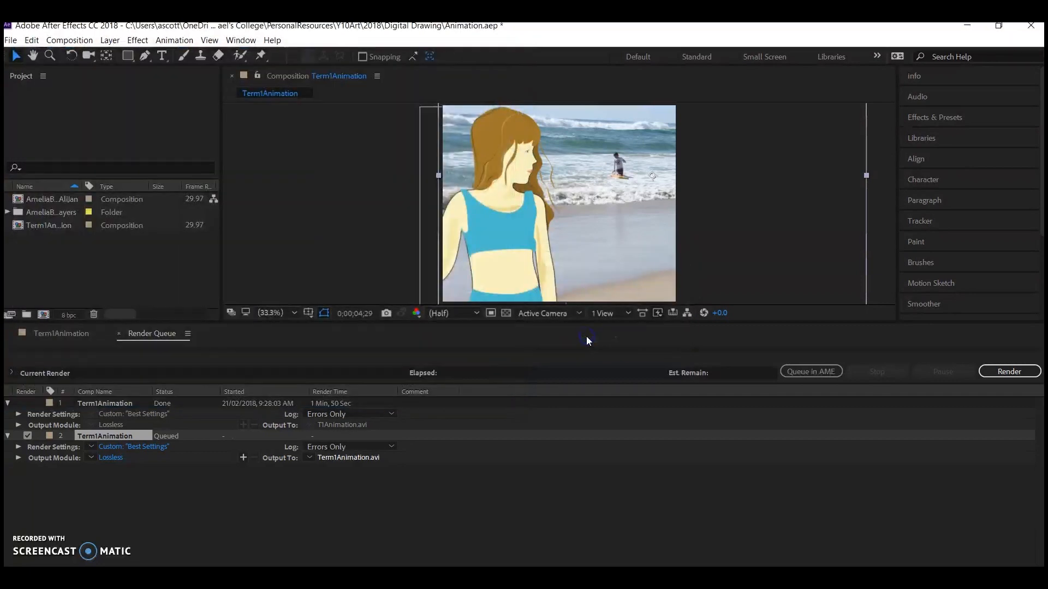
{"action": "left_click", "coordinate": [990, 376]}
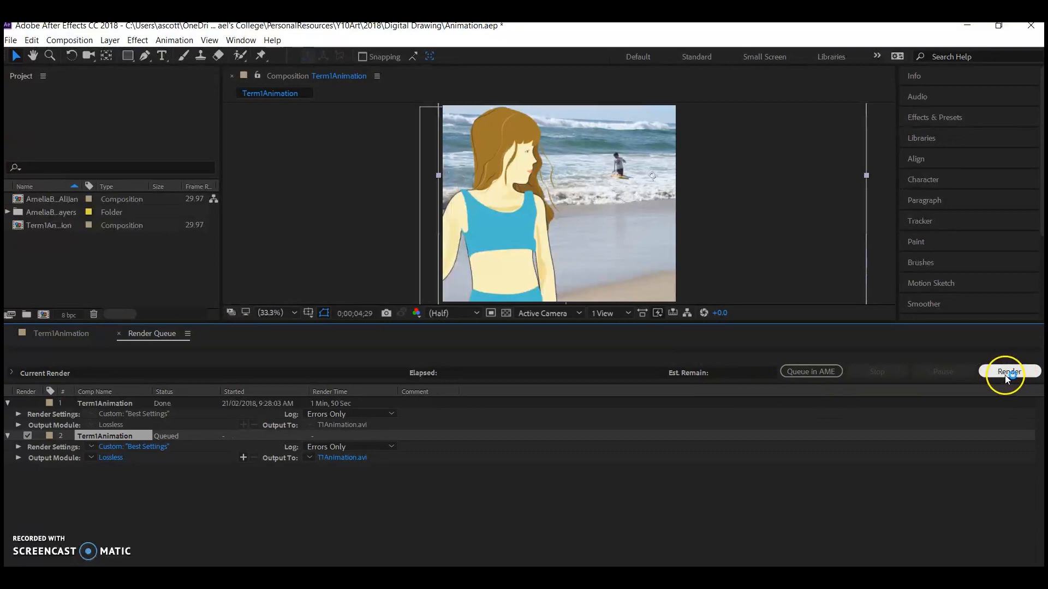